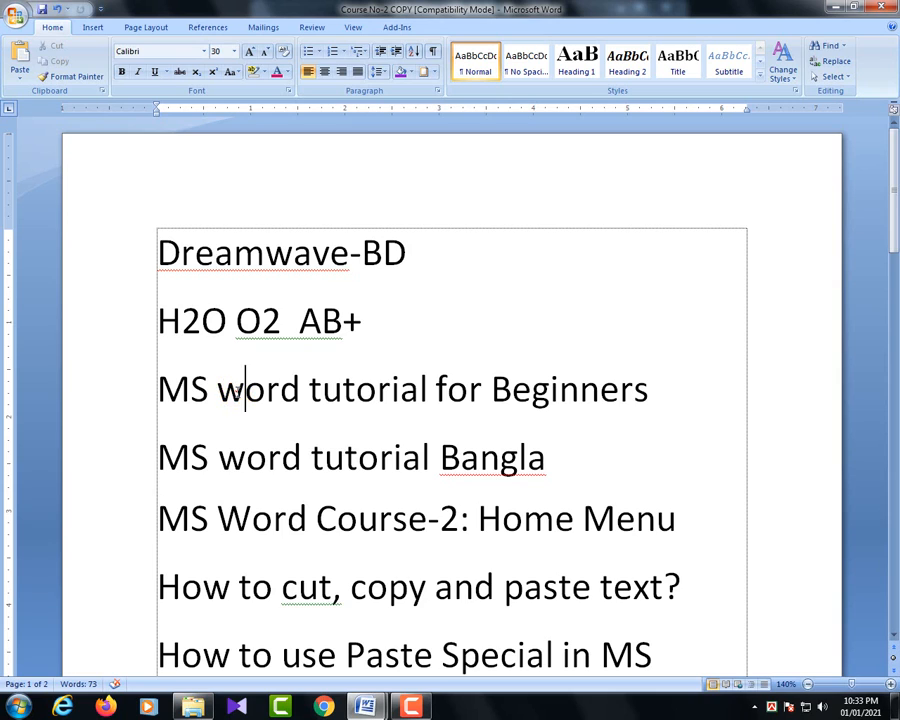
Cut "word" from the "MS word tutorial for Beginners" line and undo the cut
double_click(232, 390)
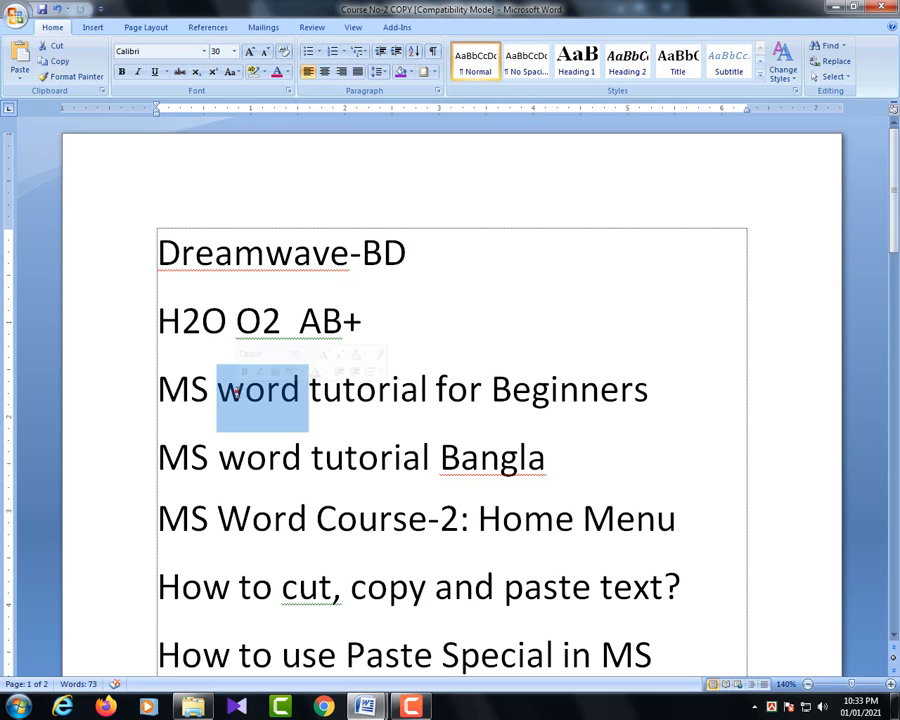
click(257, 396)
drag(298, 387, 227, 396)
key(ctrl+x)
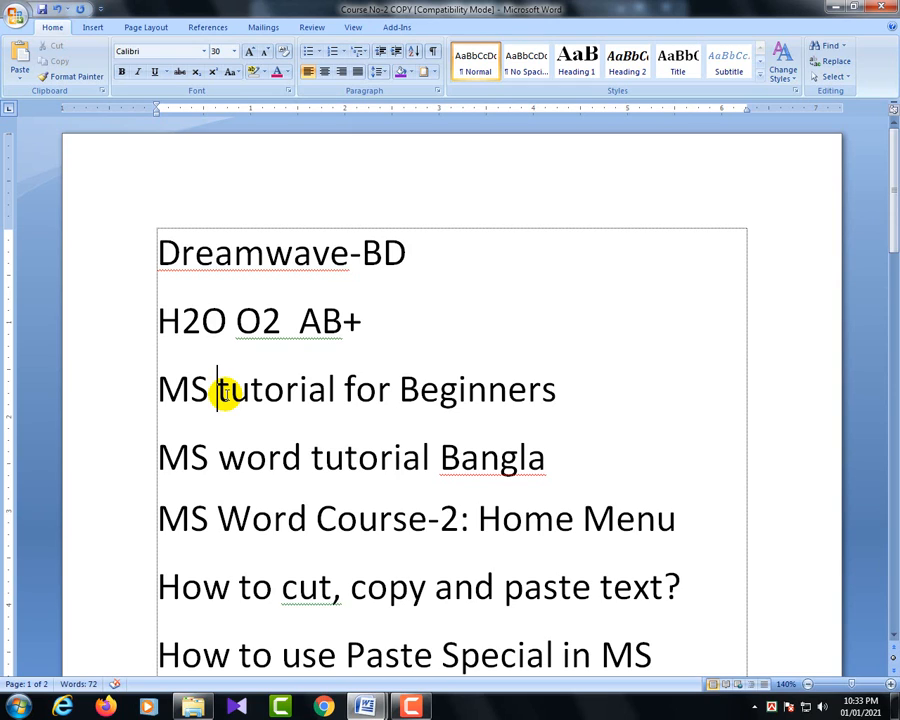
key(ctrl+z)
click(242, 395)
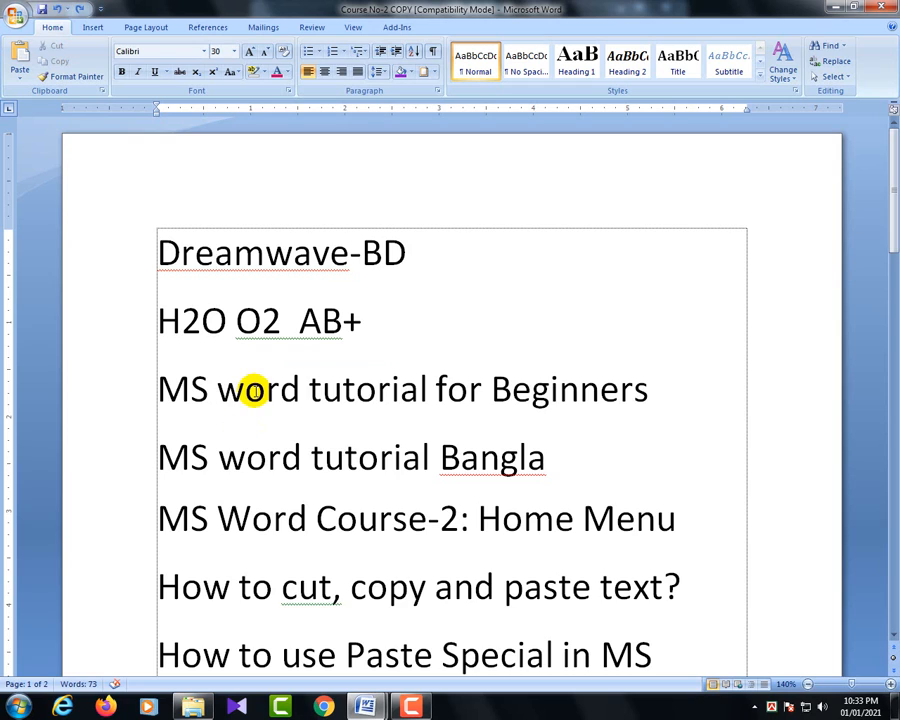
Cut "word" from the "MS word tutorial for Beginners" line once more to place it on the clipboard, and restore the line
double_click(254, 390)
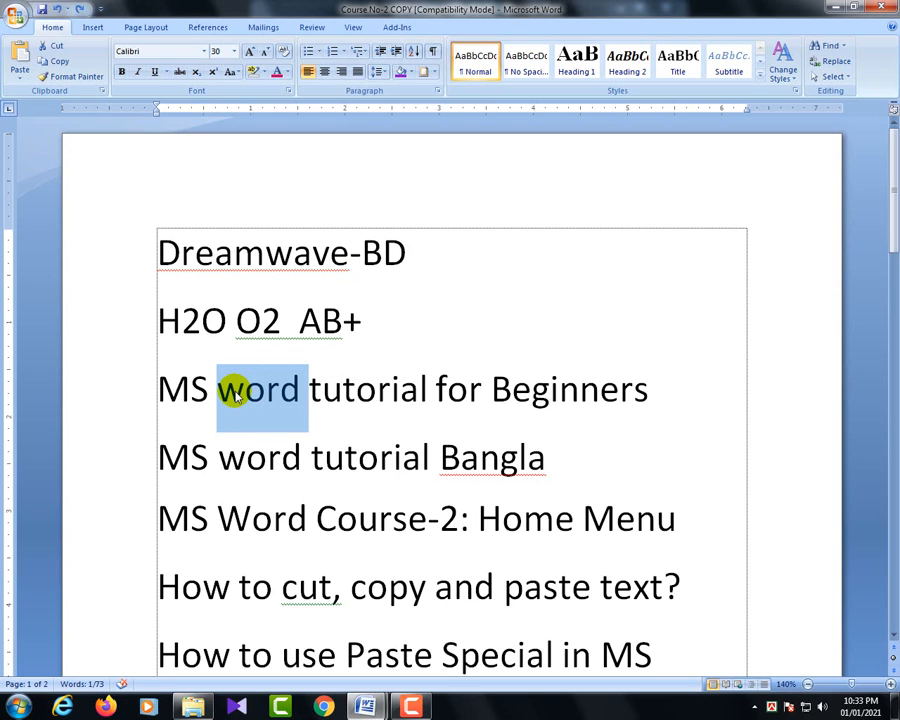
key(ctrl+x)
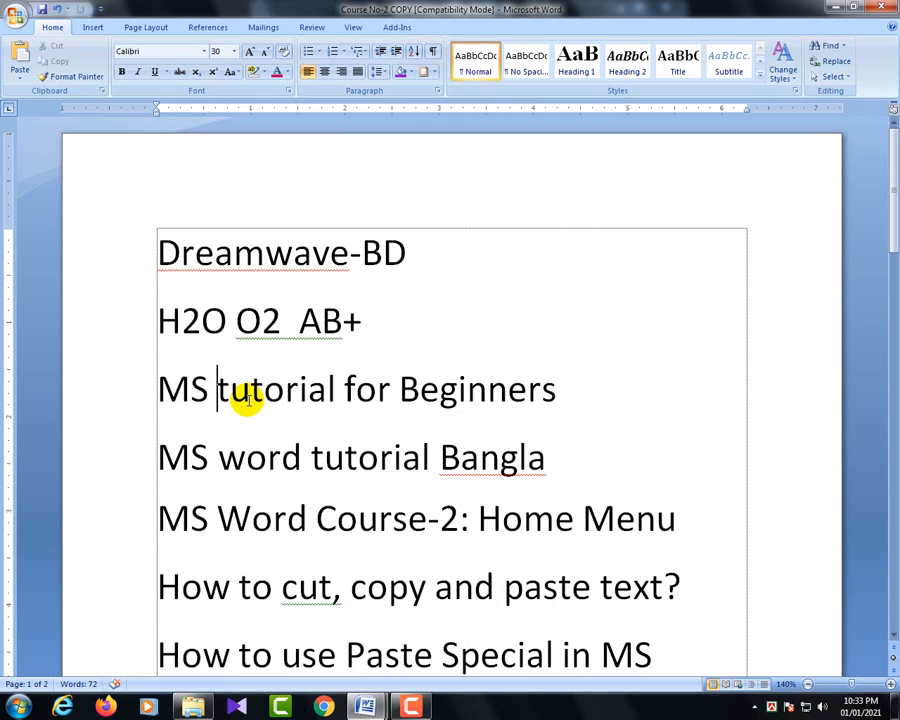
key(ctrl+z)
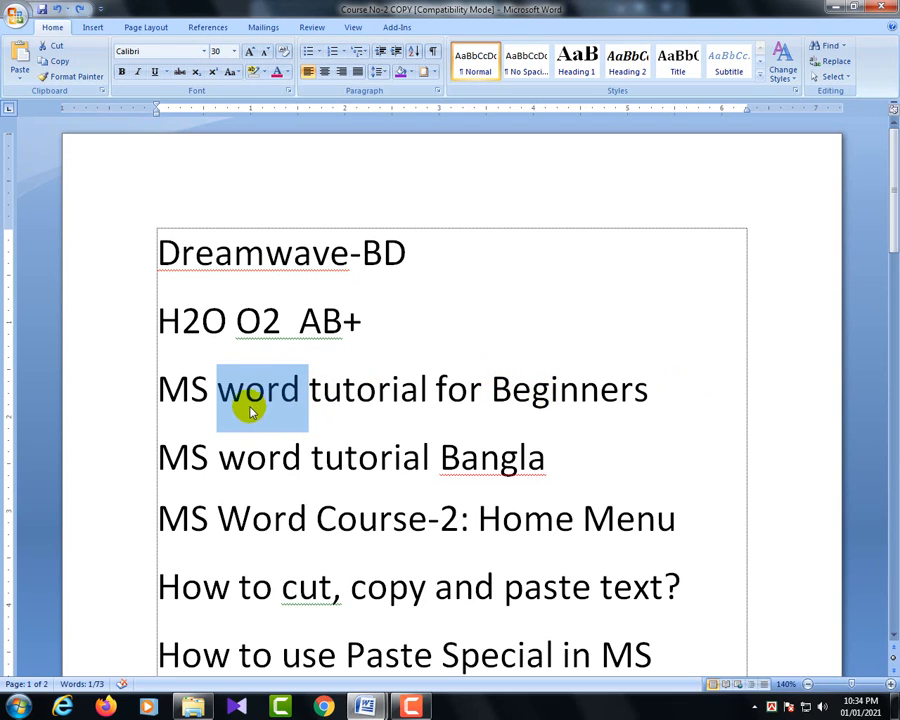
Paste "word" at the end of the "How to change font" line
click(549, 463)
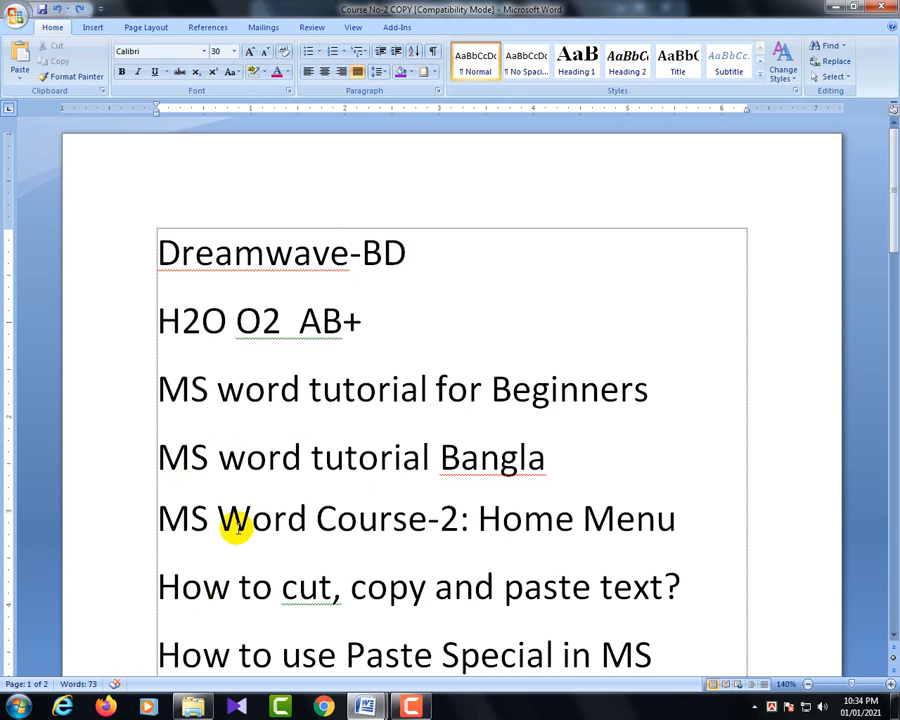
scroll(352, 513, down, 2)
scroll(252, 505, down, 1)
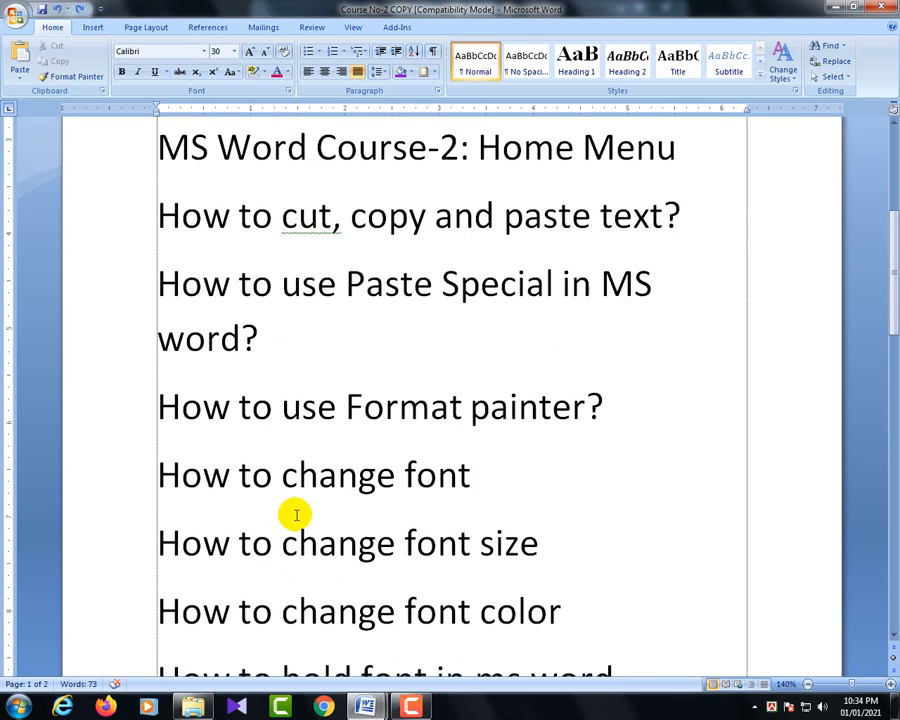
scroll(344, 447, down, 1)
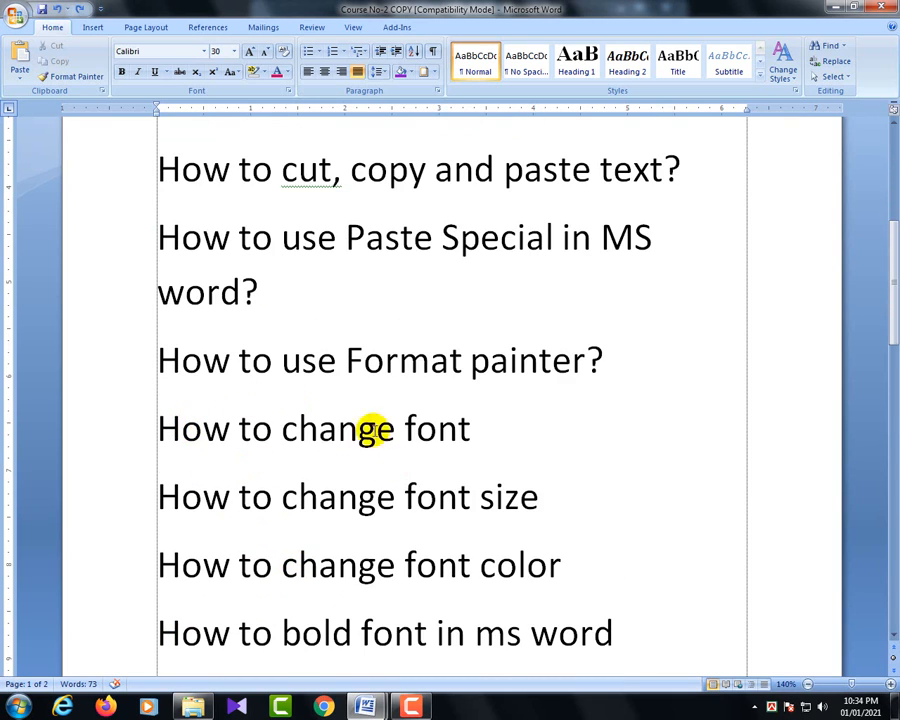
click(476, 435)
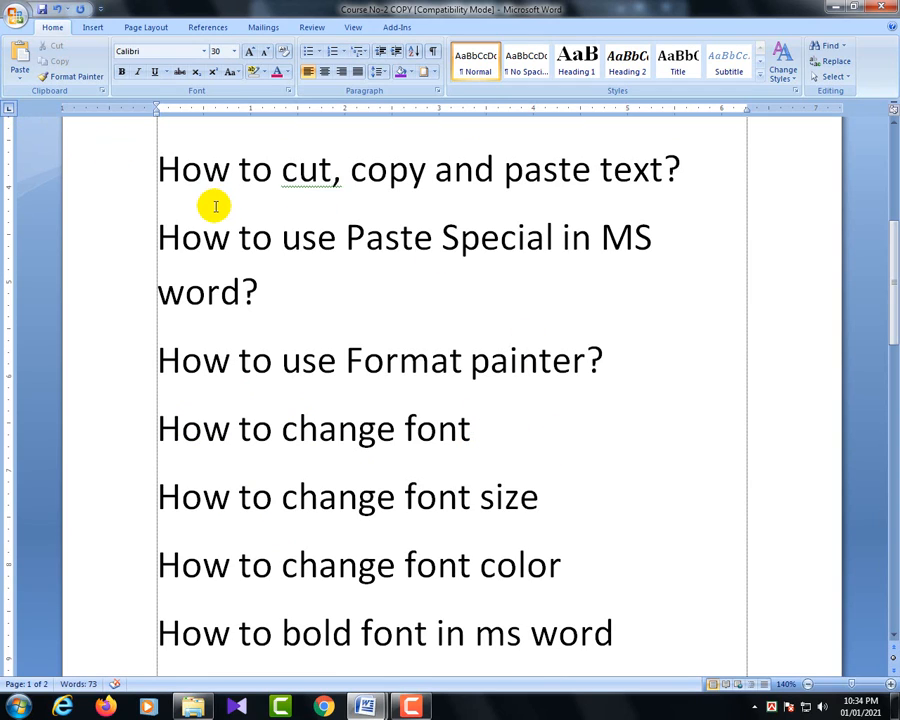
key(ctrl+v)
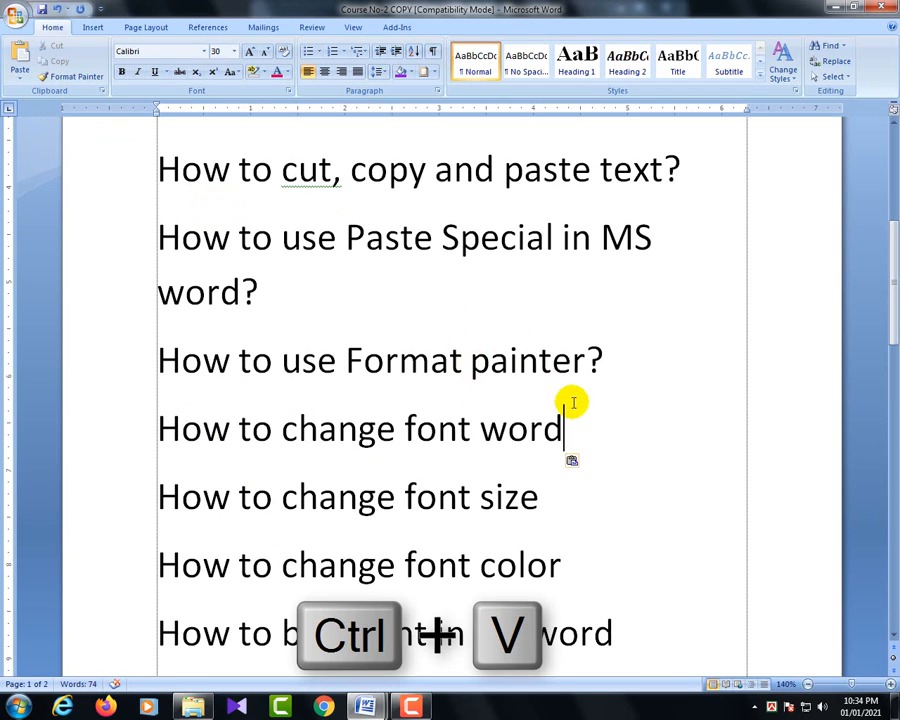
Paste the clipboard text over "word" at the end of the "How to change font" line, and undo an extra paste after it
drag(566, 430, 480, 428)
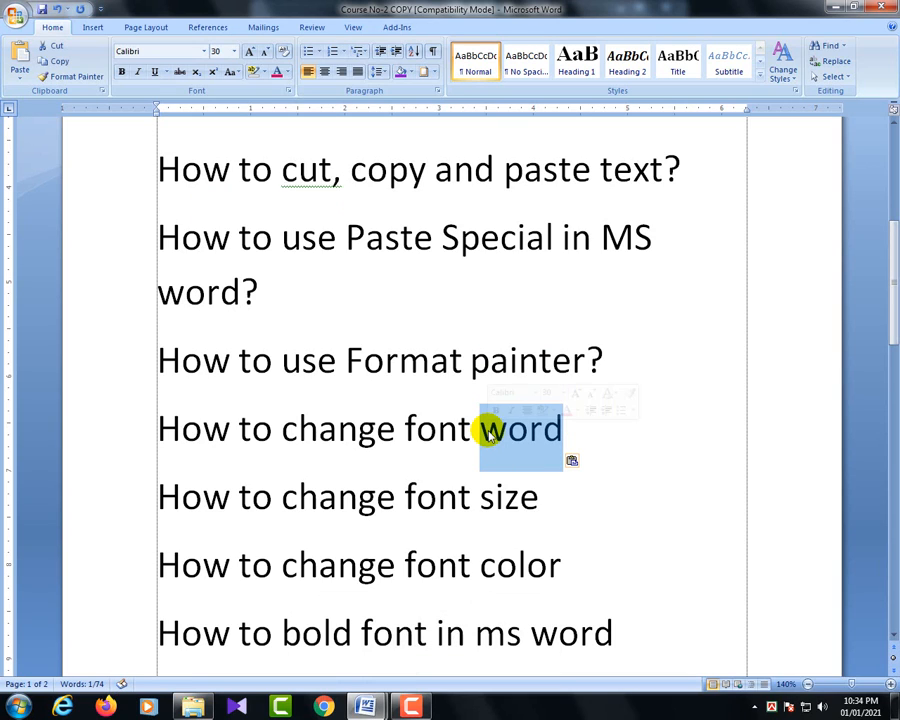
click(18, 55)
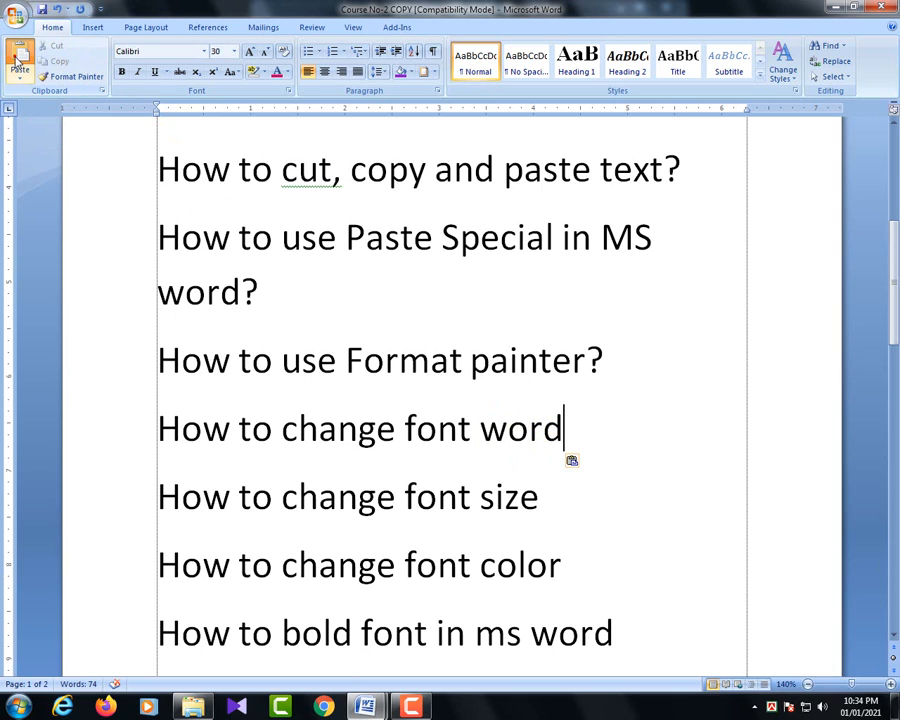
click(18, 58)
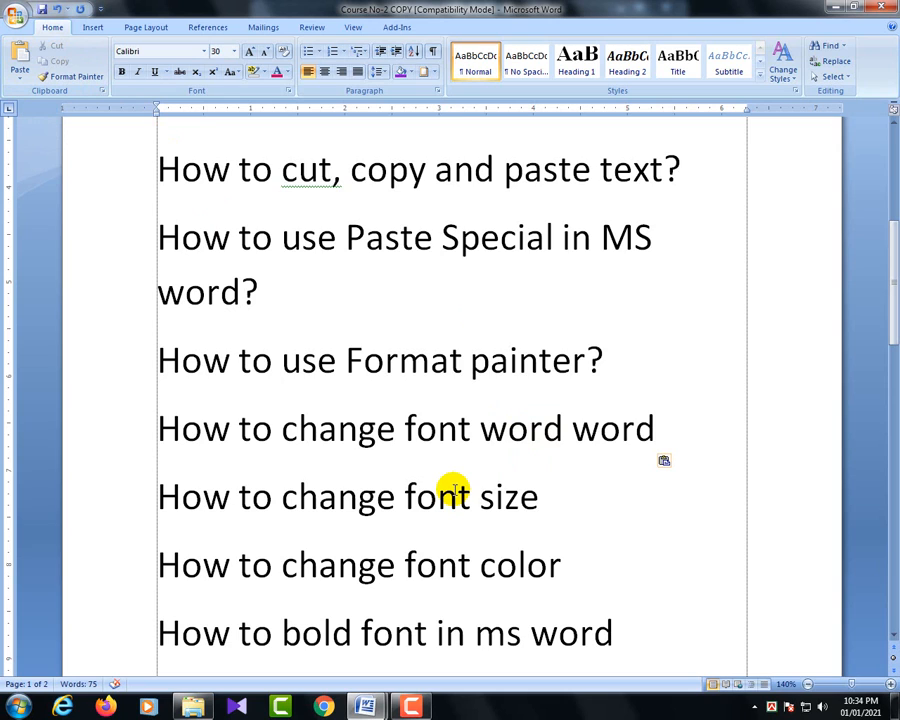
key(ctrl+z)
Delete the pasted "word" from the end of the "How to change font" line
scroll(250, 400, up, 1)
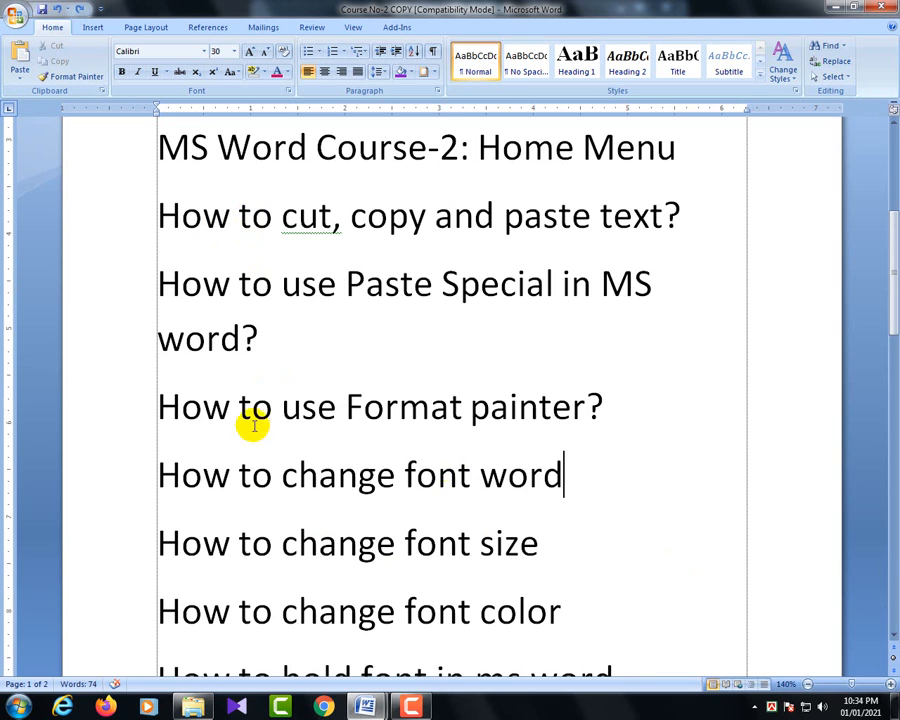
scroll(402, 446, up, 1)
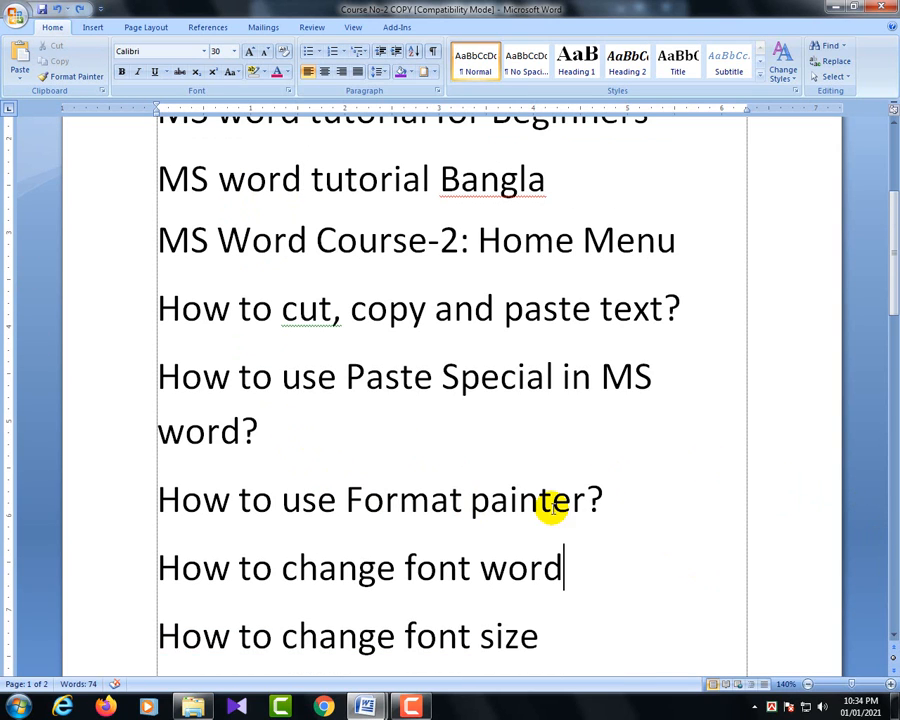
key(ctrl+shift+Left)
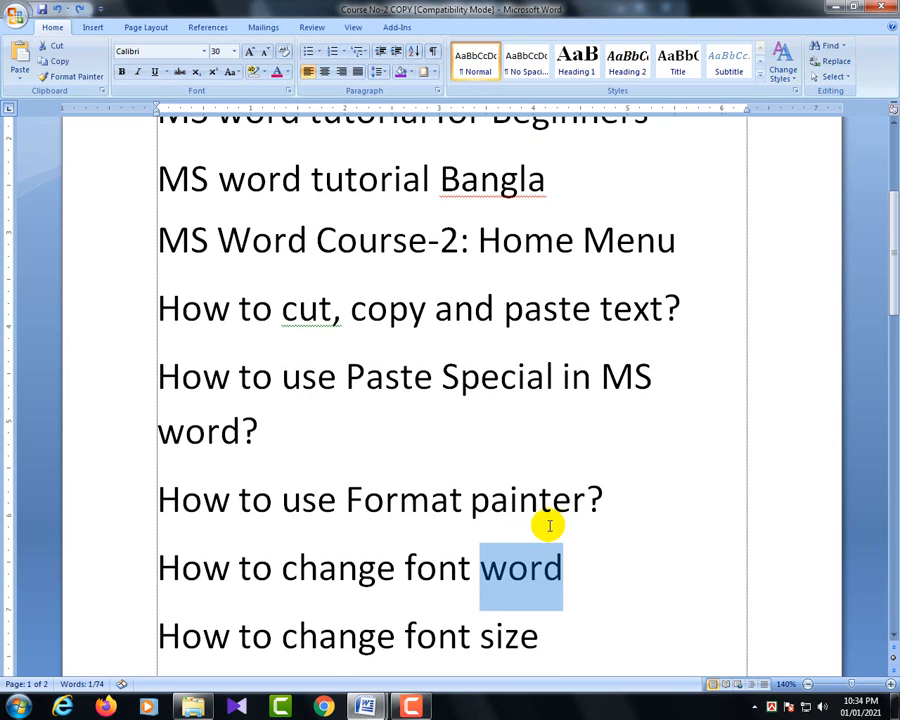
key(BackSpace)
Cut "word" out of the "MS word tutorial for Beginners" line again and undo it
scroll(570, 321, up, 3)
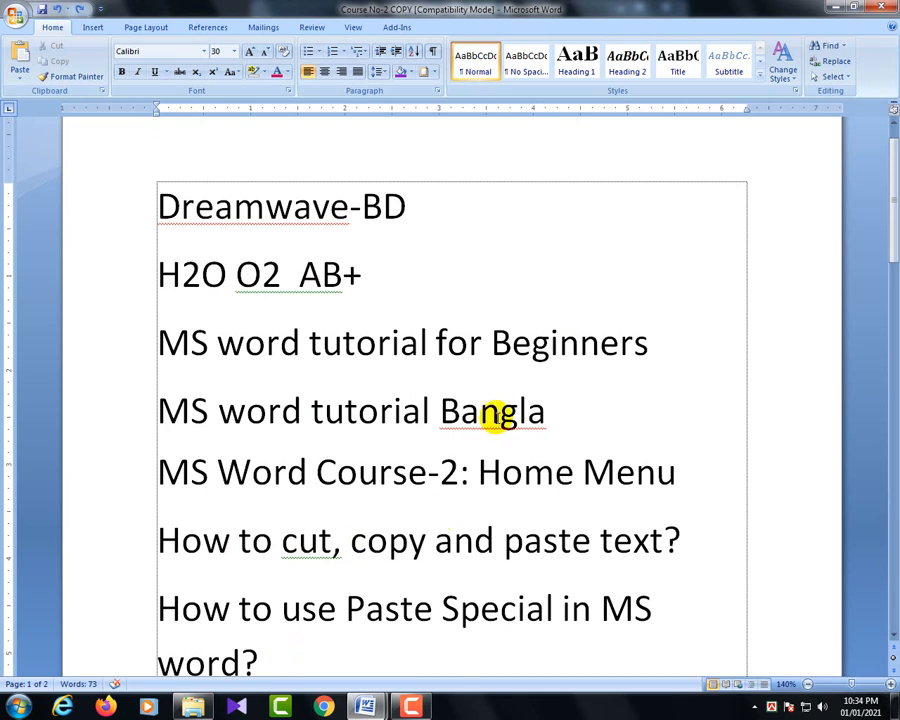
scroll(256, 395, up, 1)
double_click(256, 393)
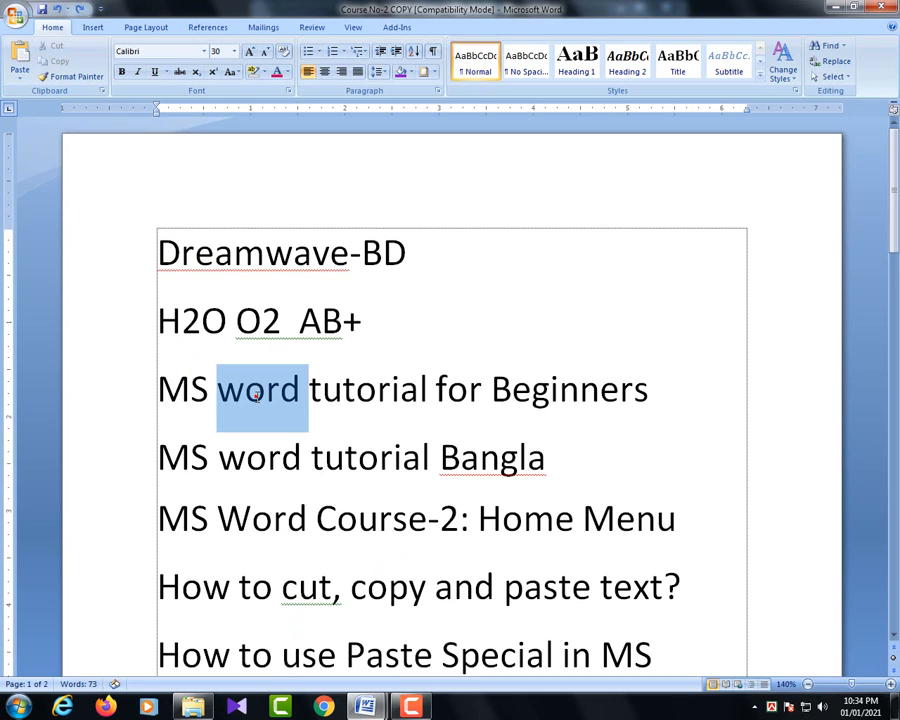
key(ctrl+x)
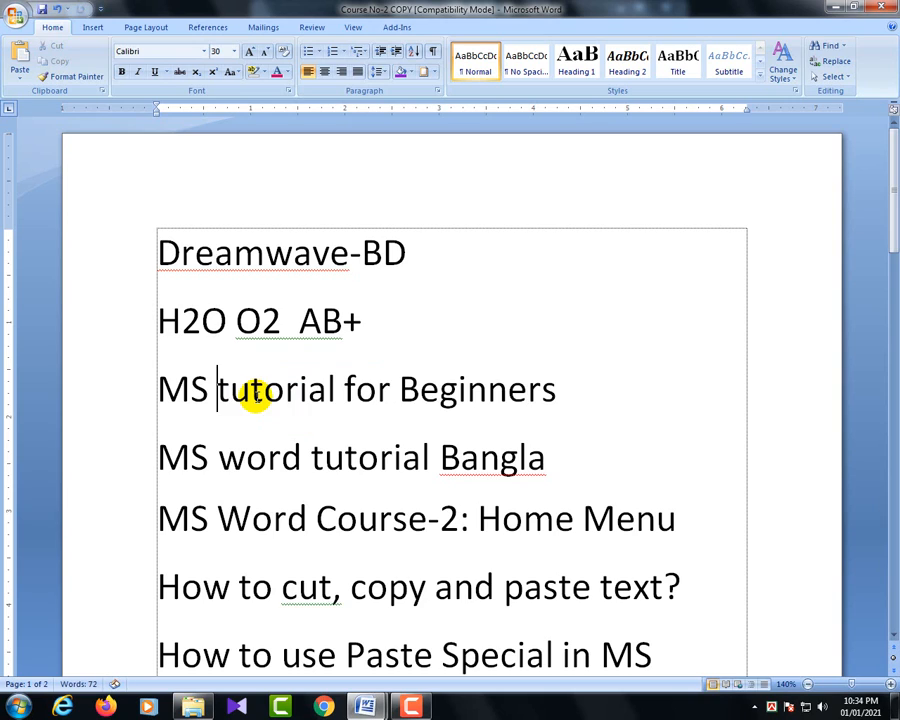
key(ctrl+z)
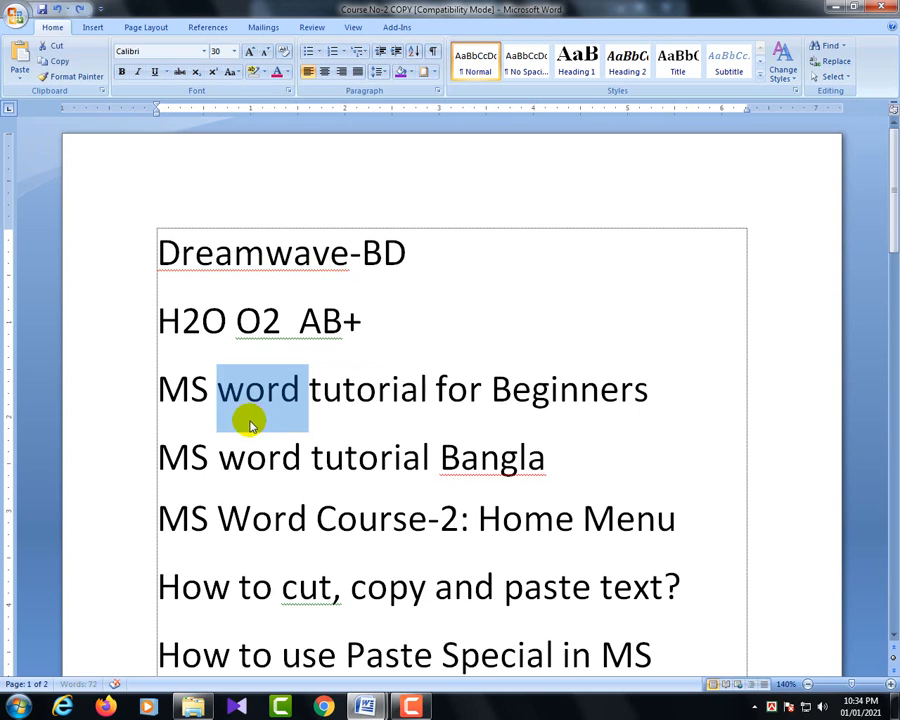
Copy "word" from the "MS word tutorial for Beginners" line to the clipboard
click(288, 431)
double_click(263, 393)
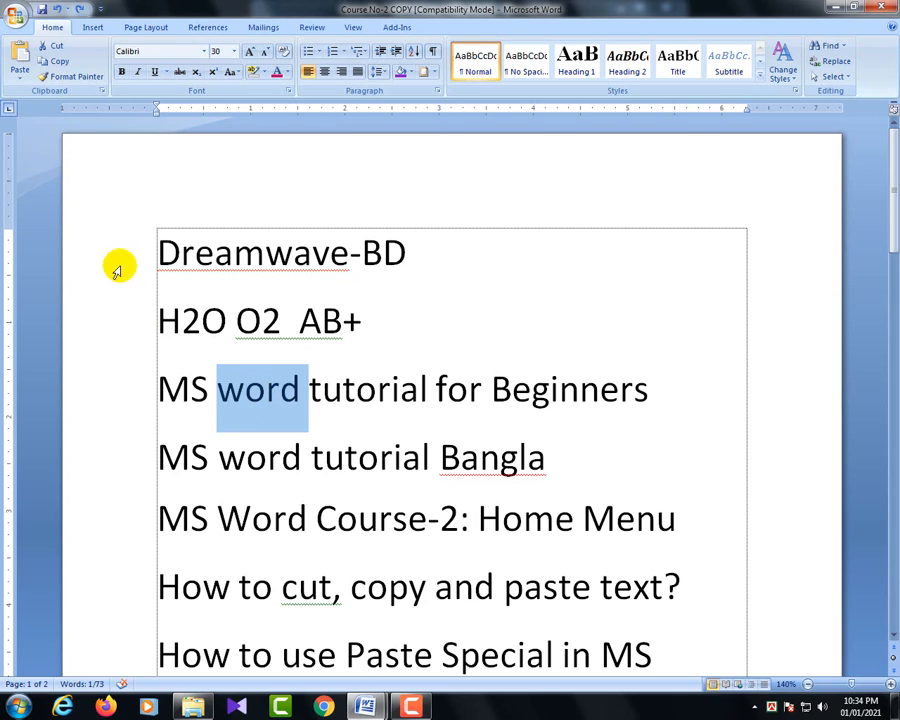
click(279, 400)
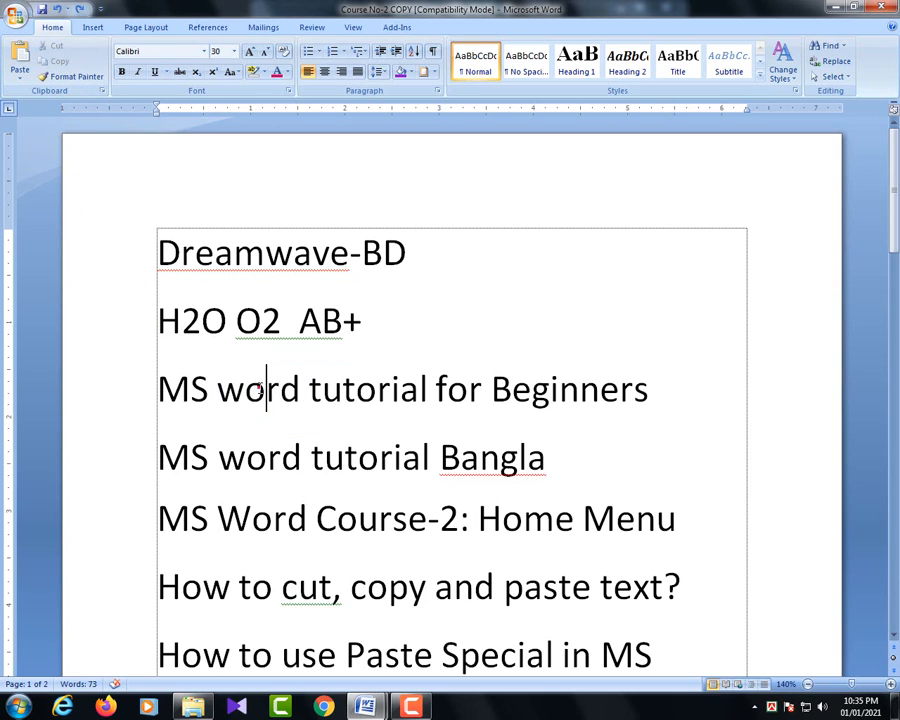
double_click(263, 391)
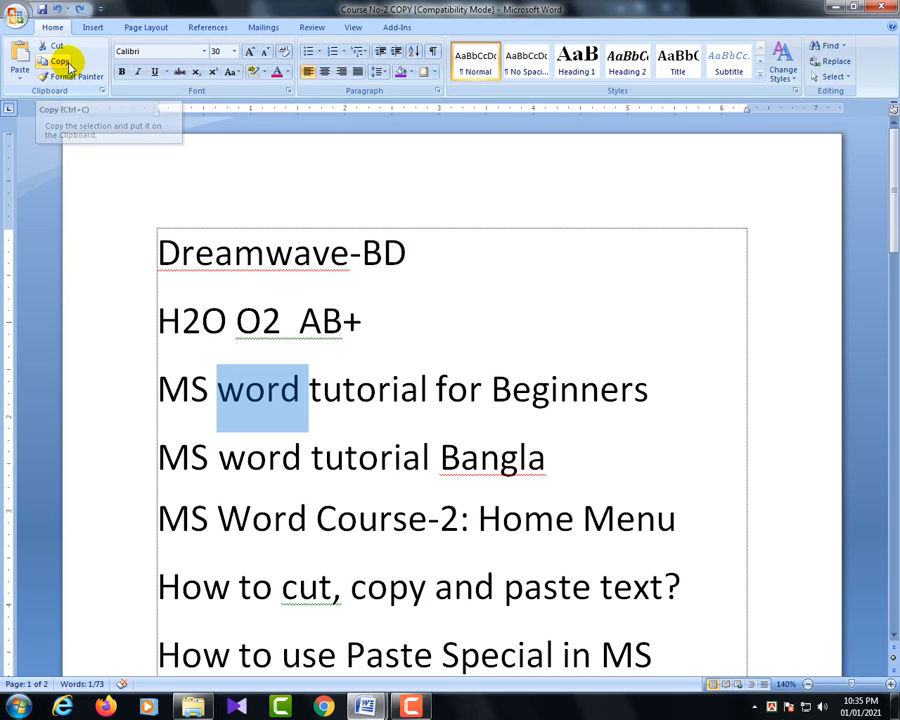
key(ctrl+c)
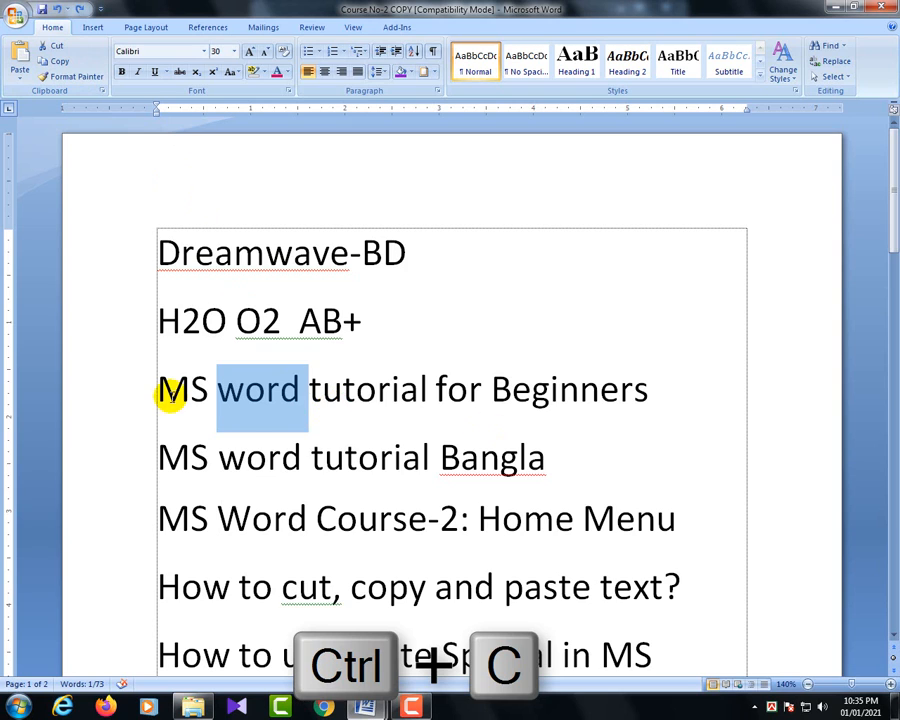
Paste the copied "word" on the empty line below the closing "Subscribe our channel" paragraph on page 2, and undo the paste
scroll(532, 472, down, 4)
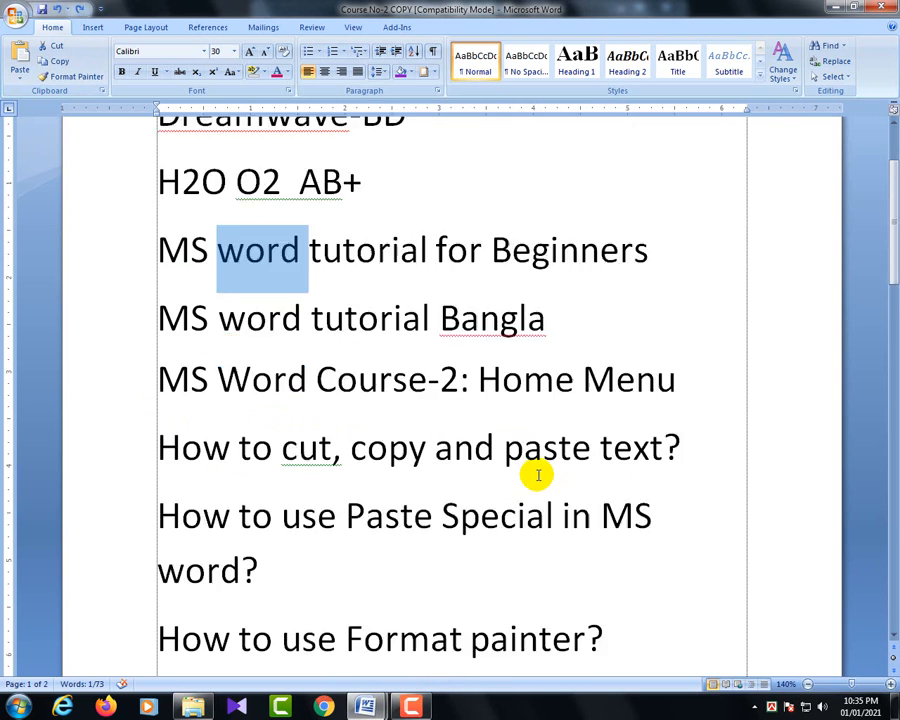
scroll(362, 453, down, 3)
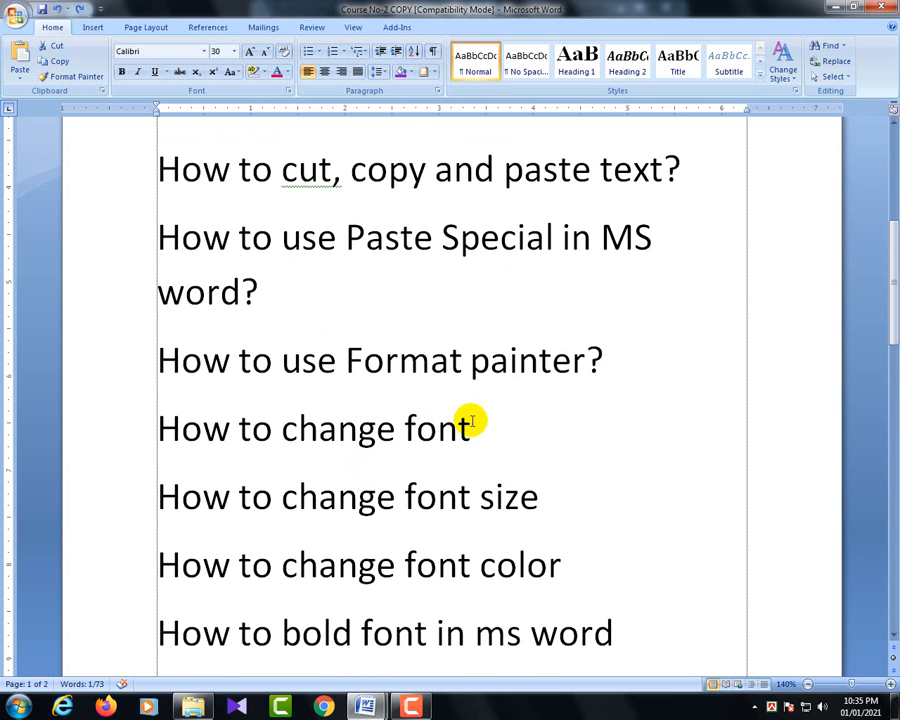
scroll(470, 422, down, 8)
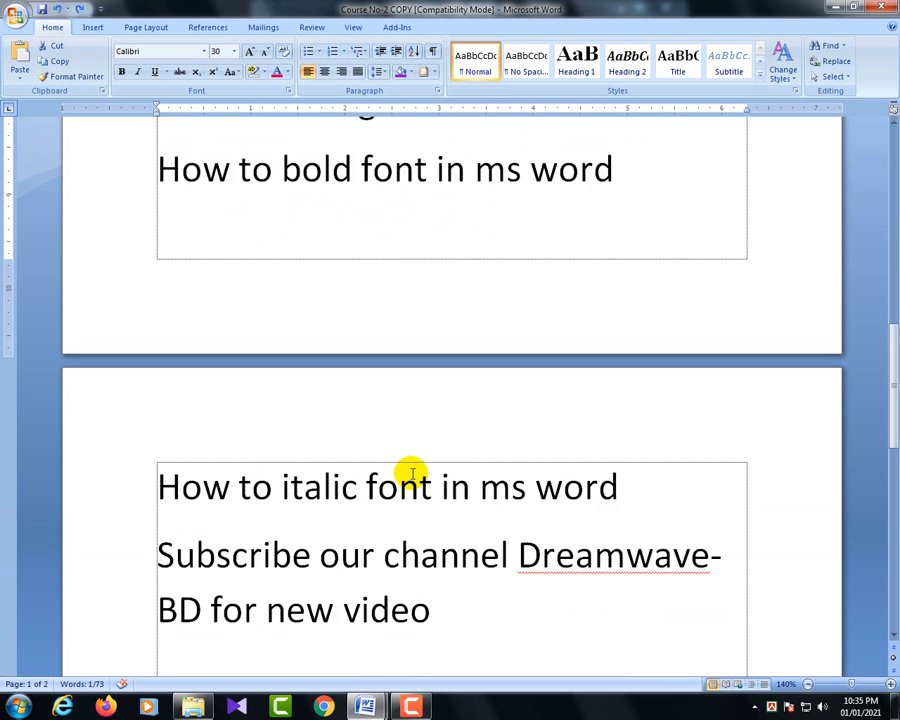
scroll(412, 474, down, 2)
click(434, 468)
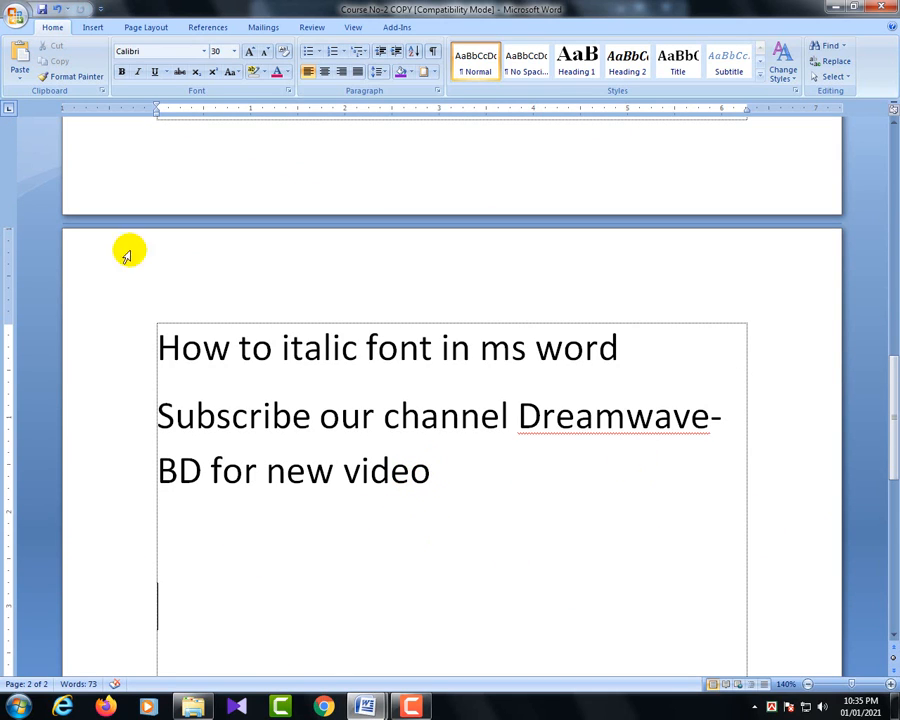
click(22, 57)
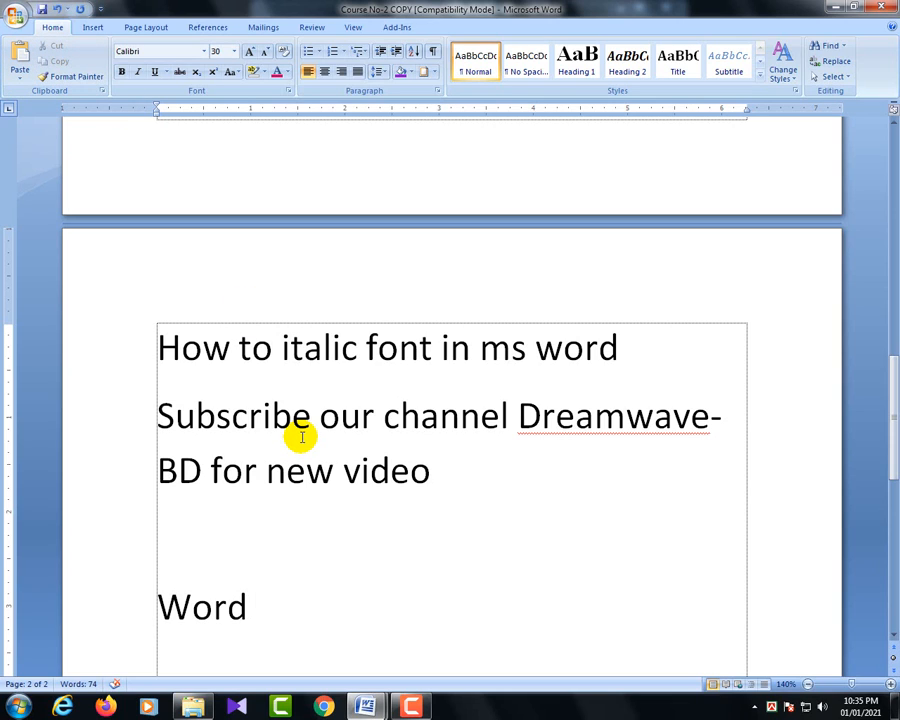
key(ctrl+z)
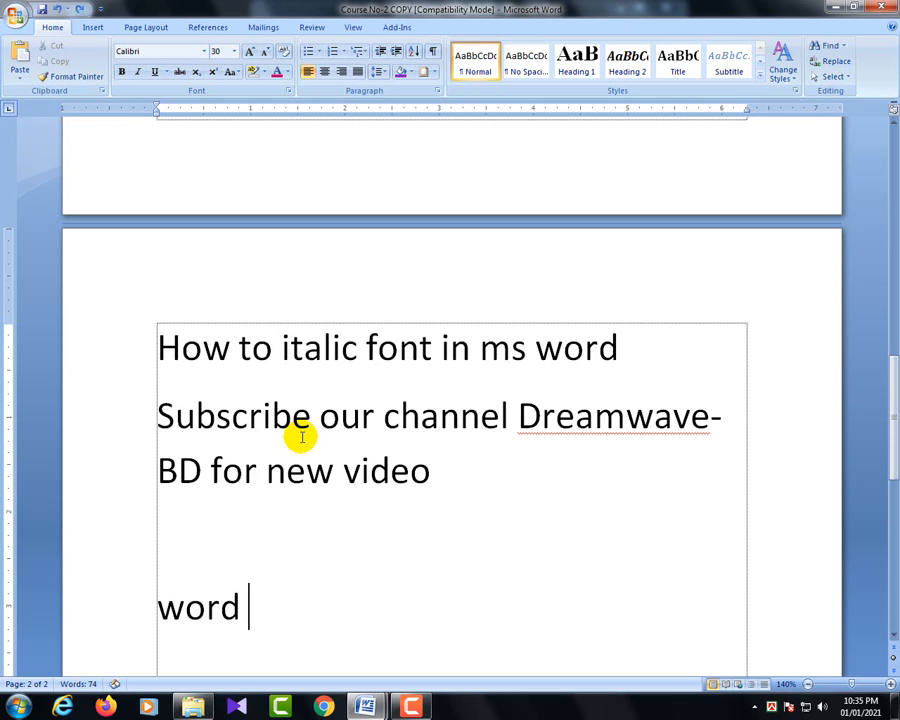
key(ctrl+z)
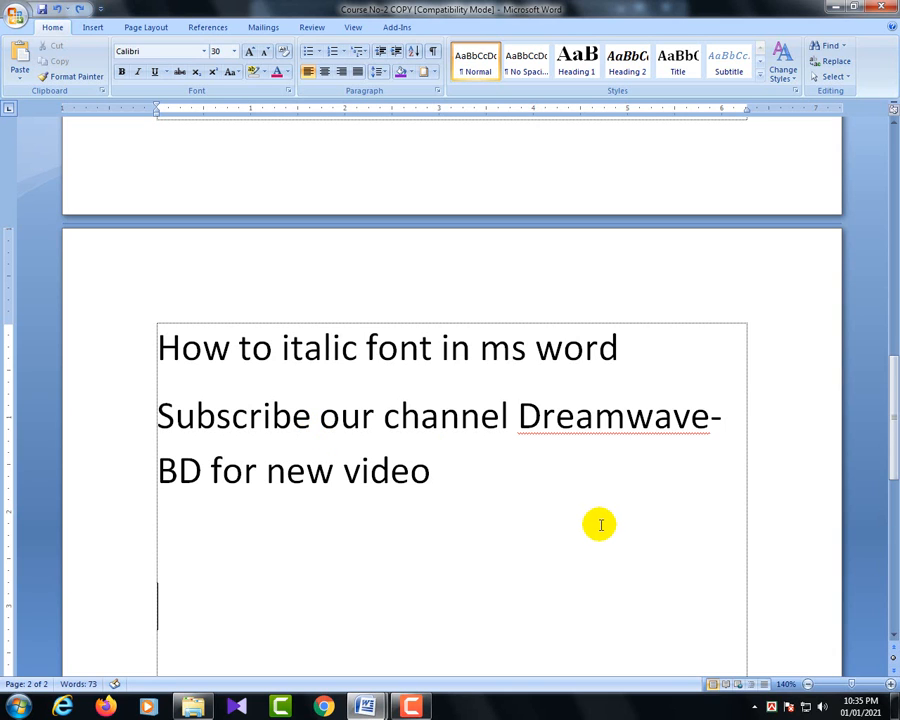
Display the Clipboard's collected items beside the start of the document
scroll(242, 340, up, 1)
scroll(892, 385, up, 1)
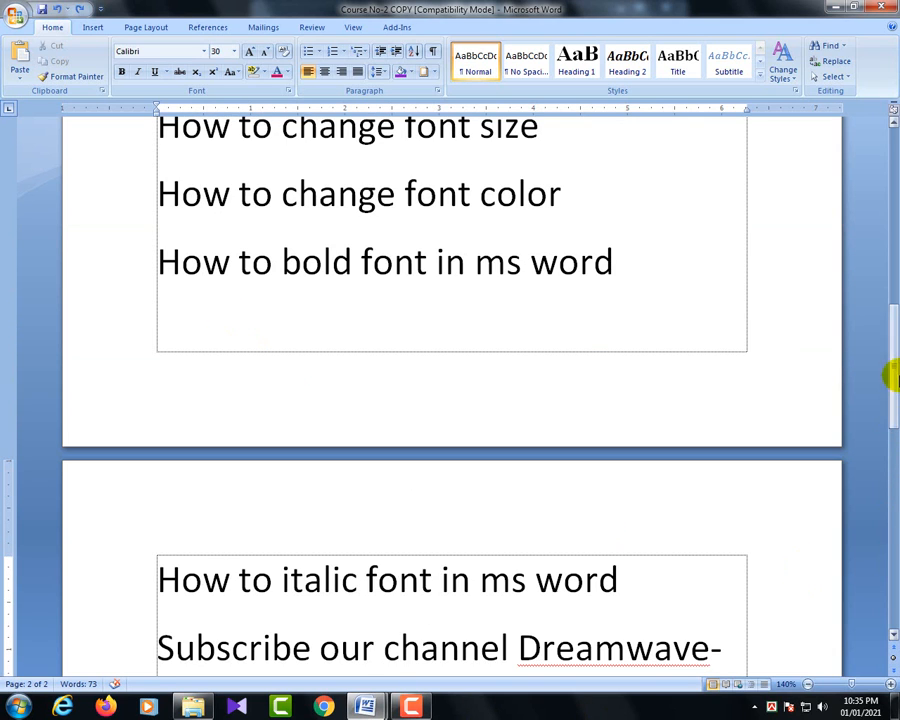
drag(895, 371, 898, 160)
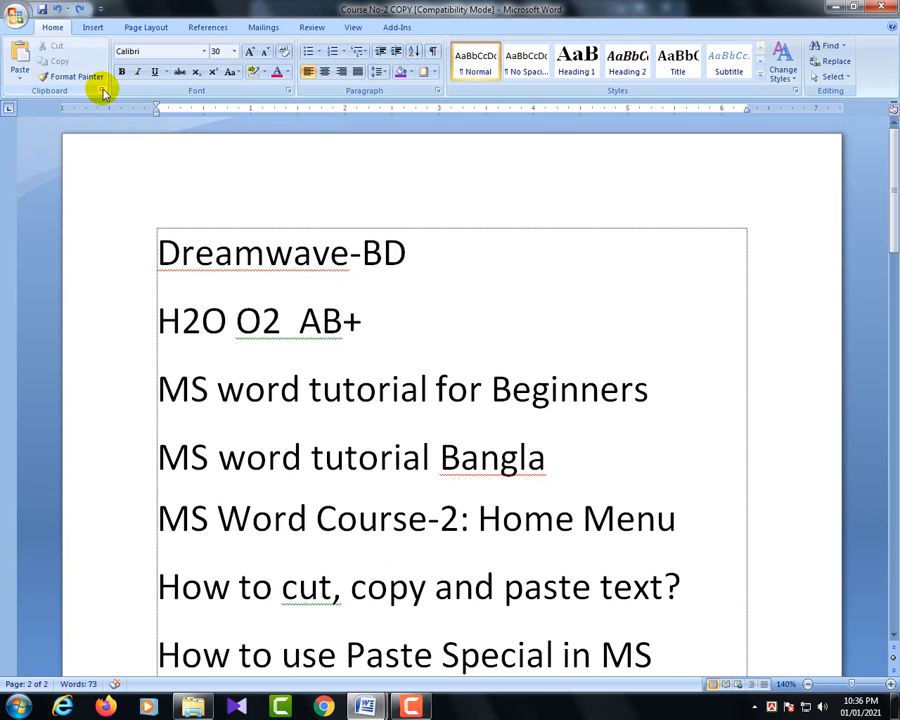
click(104, 92)
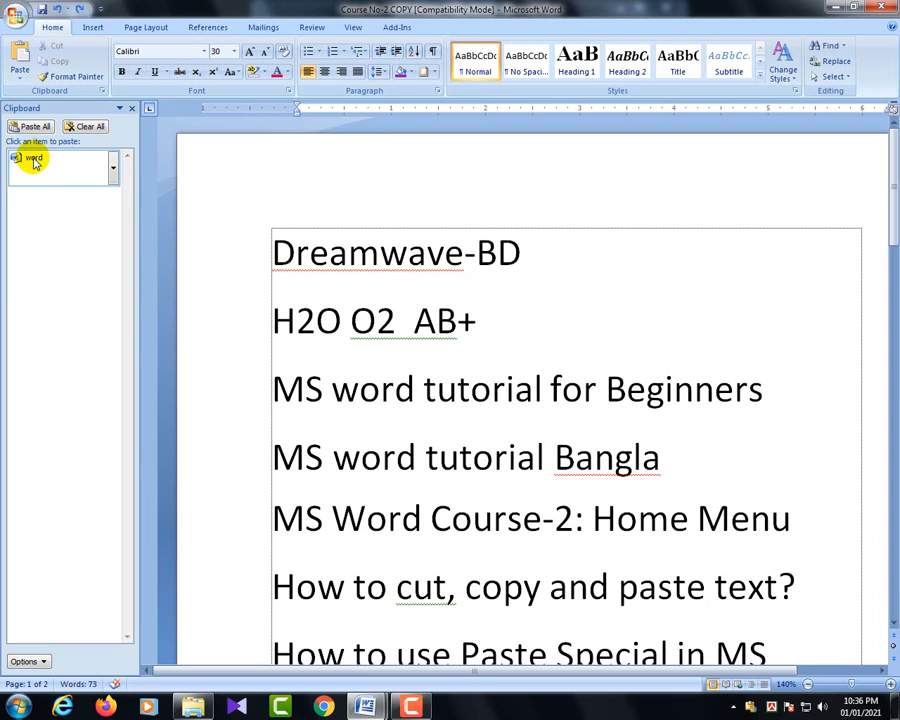
Clear all collected Clipboard items and copy "tutorial" from the "MS word tutorial for Beginners" line
click(97, 126)
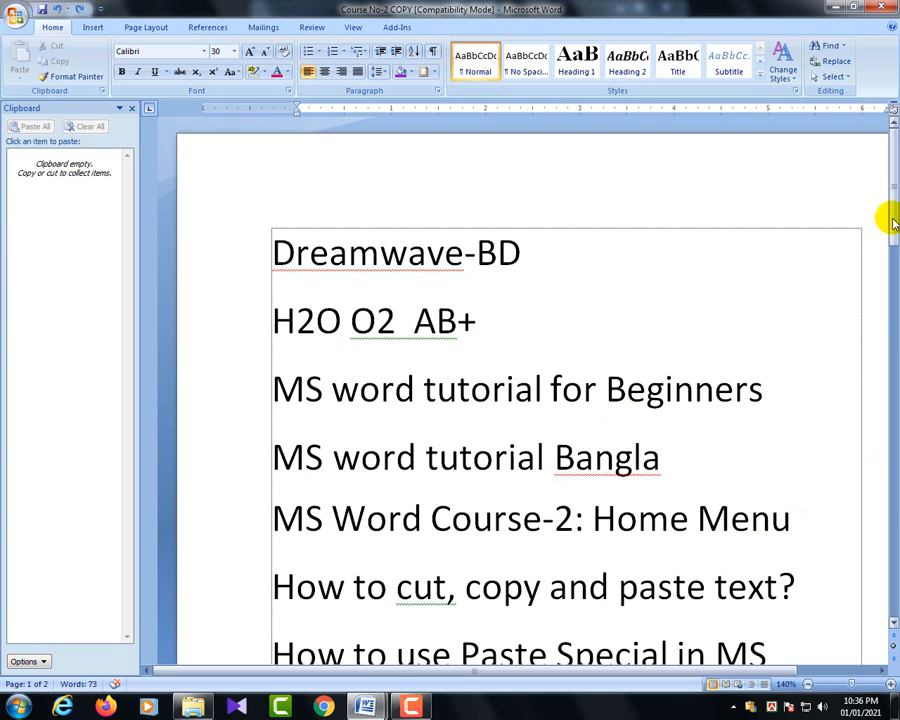
drag(893, 140, 896, 215)
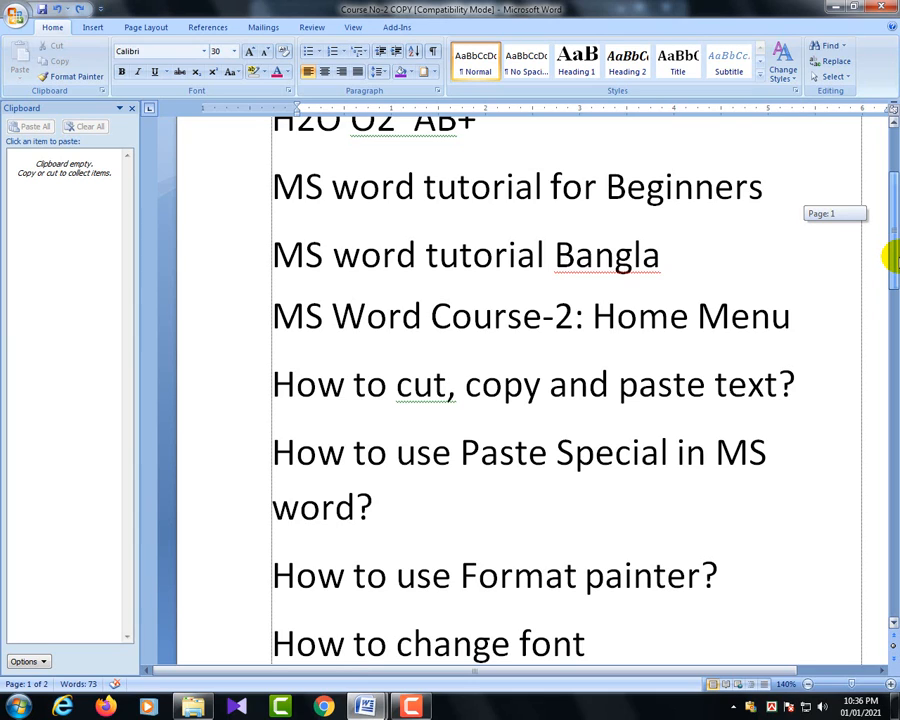
double_click(467, 185)
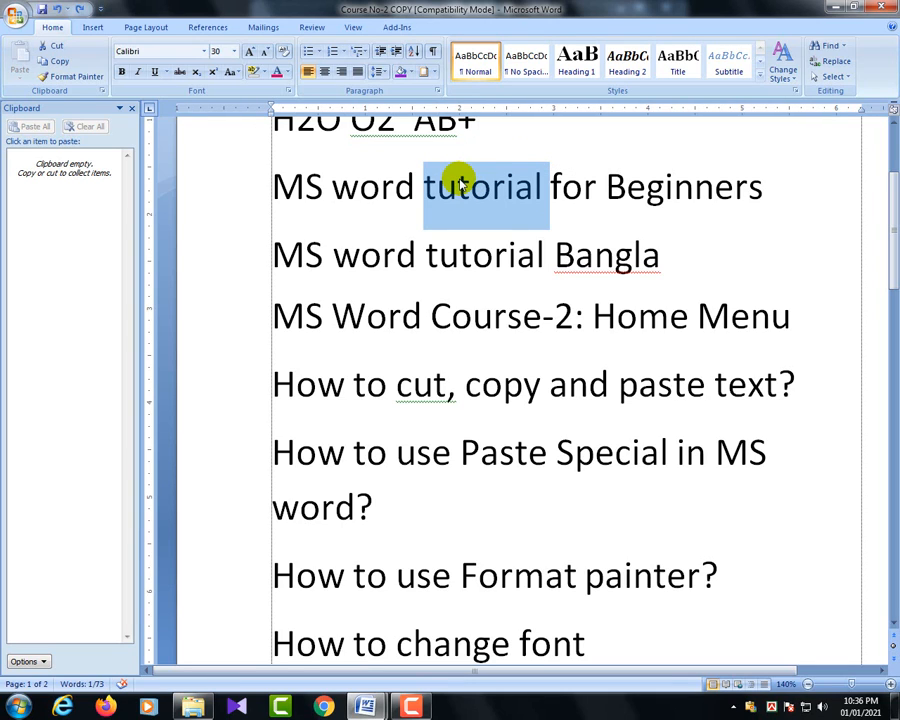
key(ctrl+c)
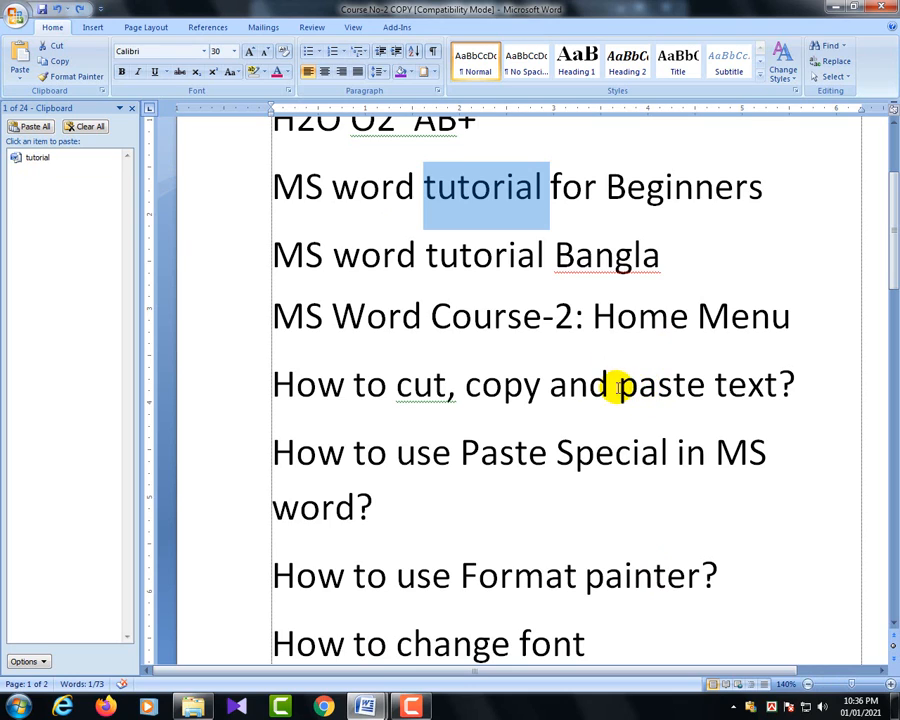
Copy only the word "paste" from the "How to cut, copy and paste text?" line
drag(620, 385, 752, 385)
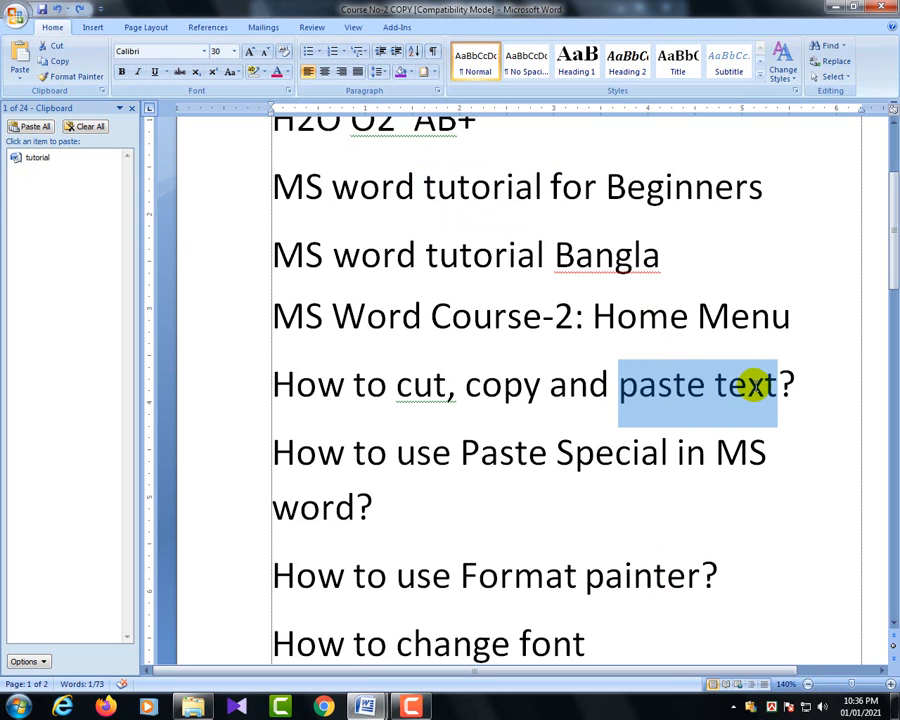
click(672, 388)
double_click(662, 389)
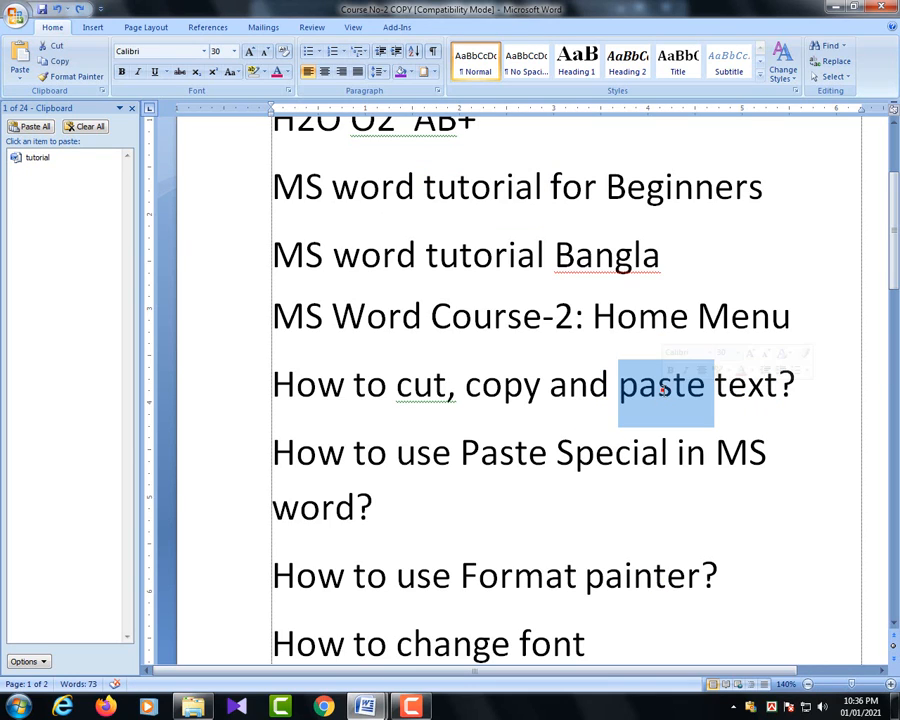
key(ctrl+c)
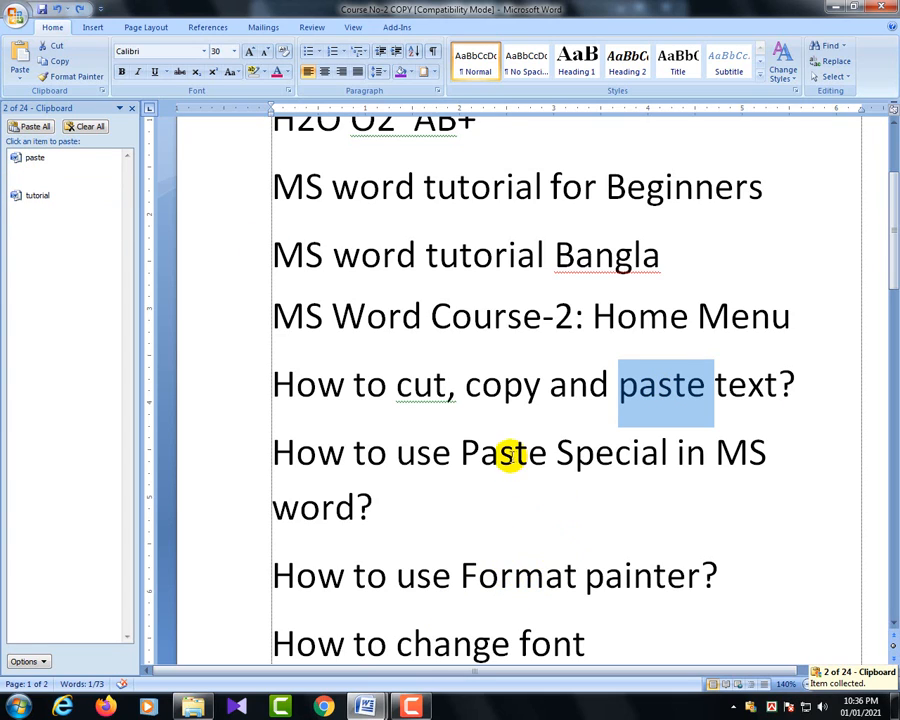
Copy the word "font" from the "How to change font" line
scroll(400, 552, down, 1)
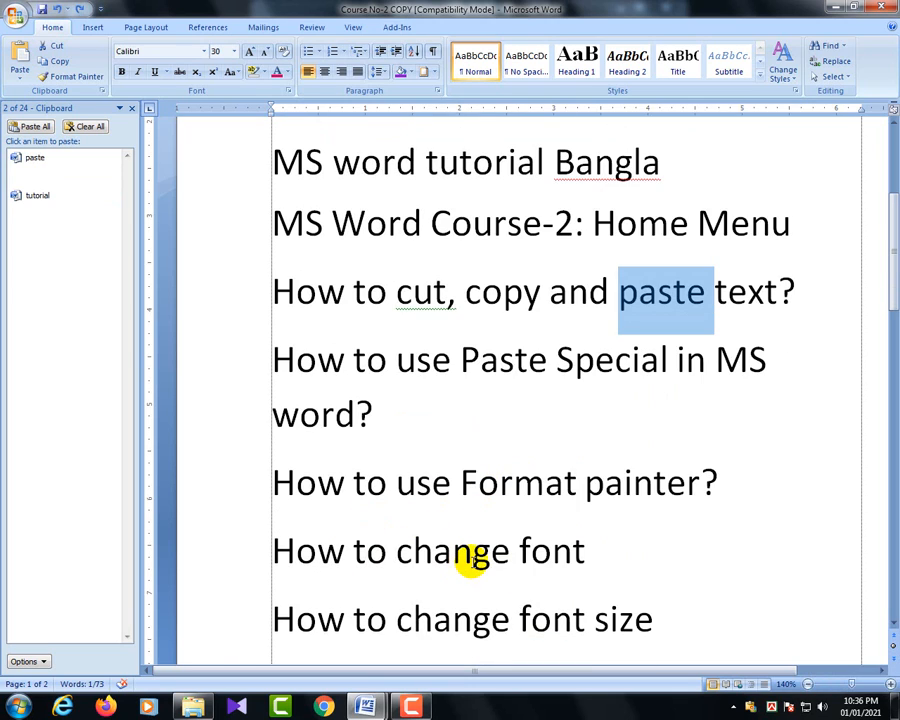
double_click(548, 552)
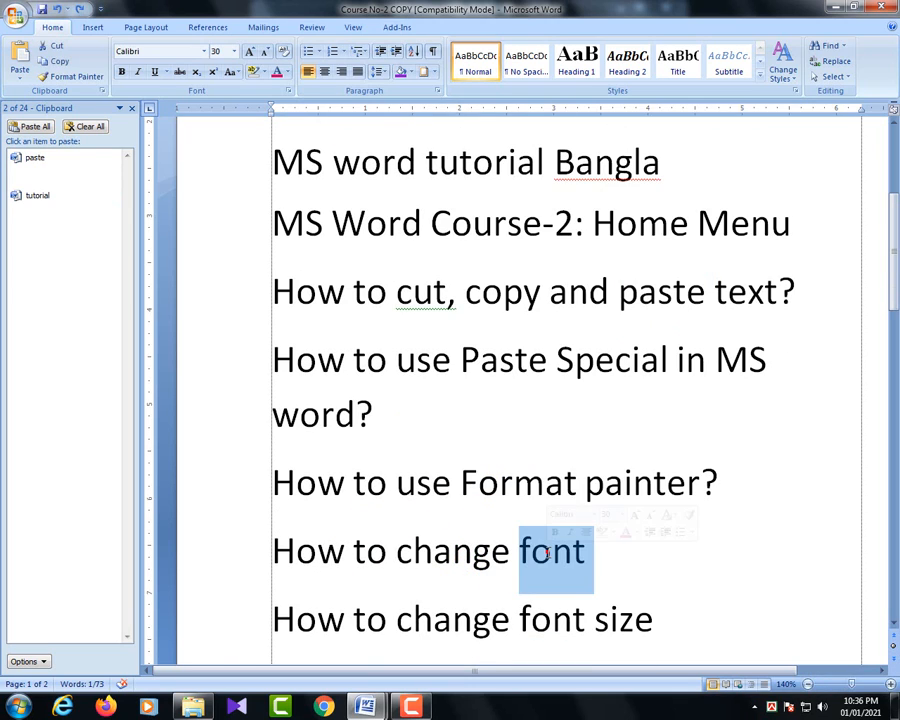
key(ctrl+c)
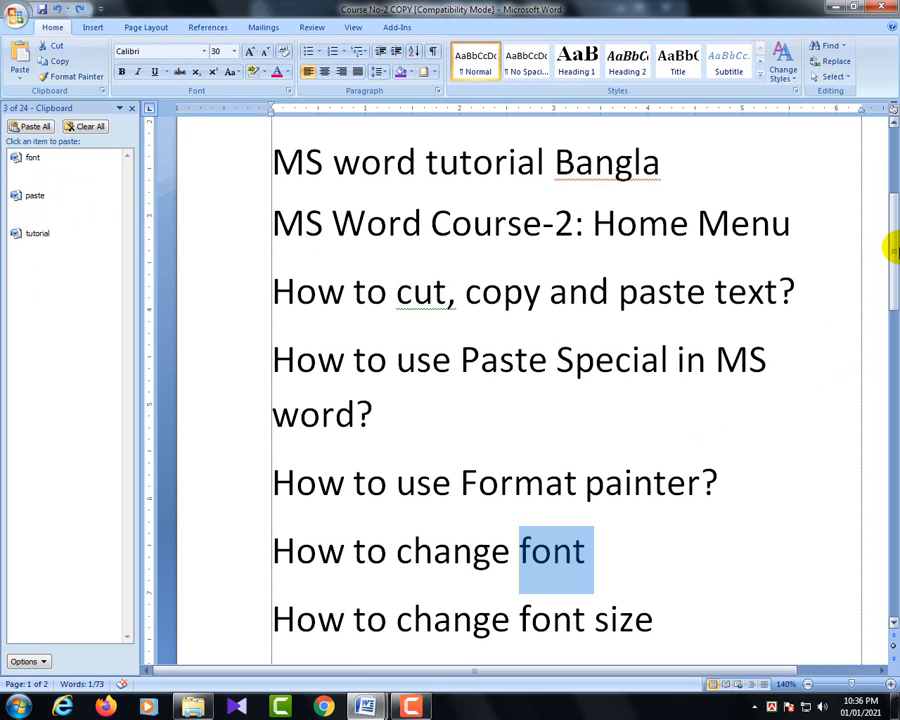
Write "How to change" on a new line below the closing paragraph on page 2 and complete it with the collected Clipboard item "font"
drag(886, 242, 895, 313)
drag(886, 455, 884, 428)
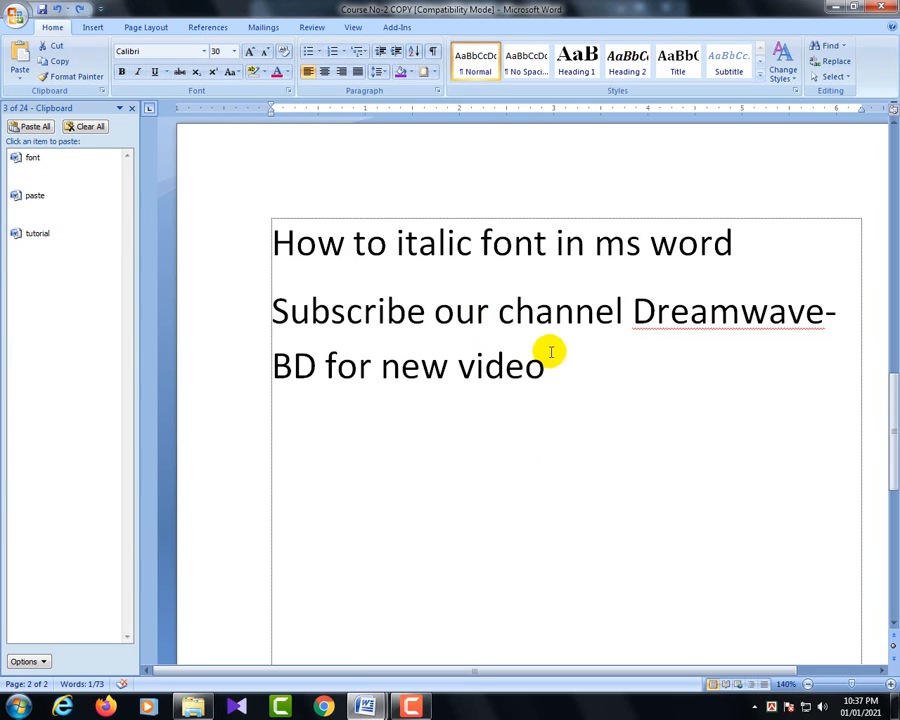
key(Return)
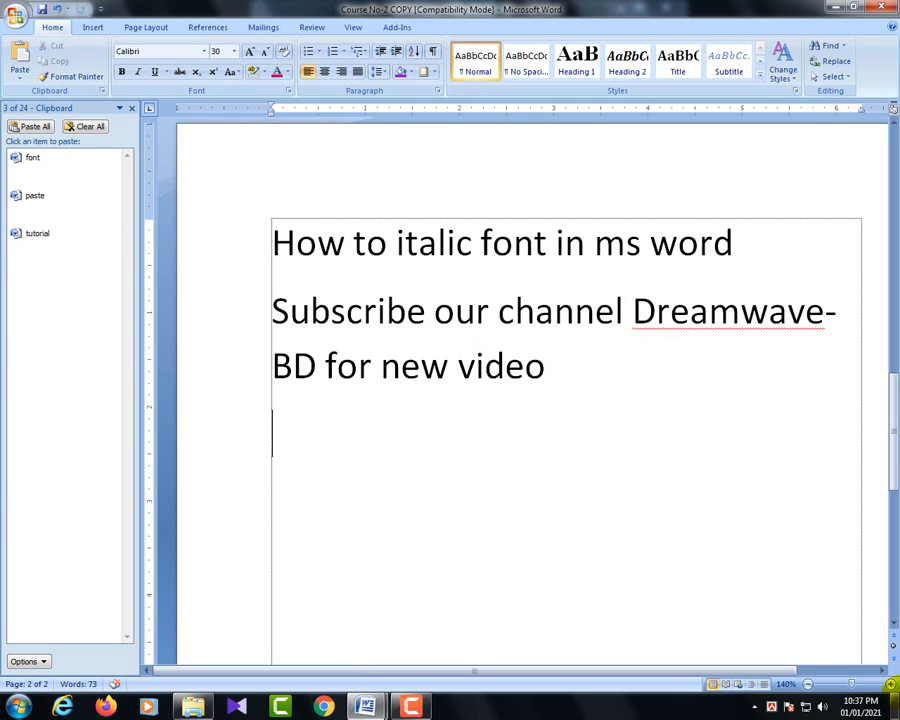
text(h)
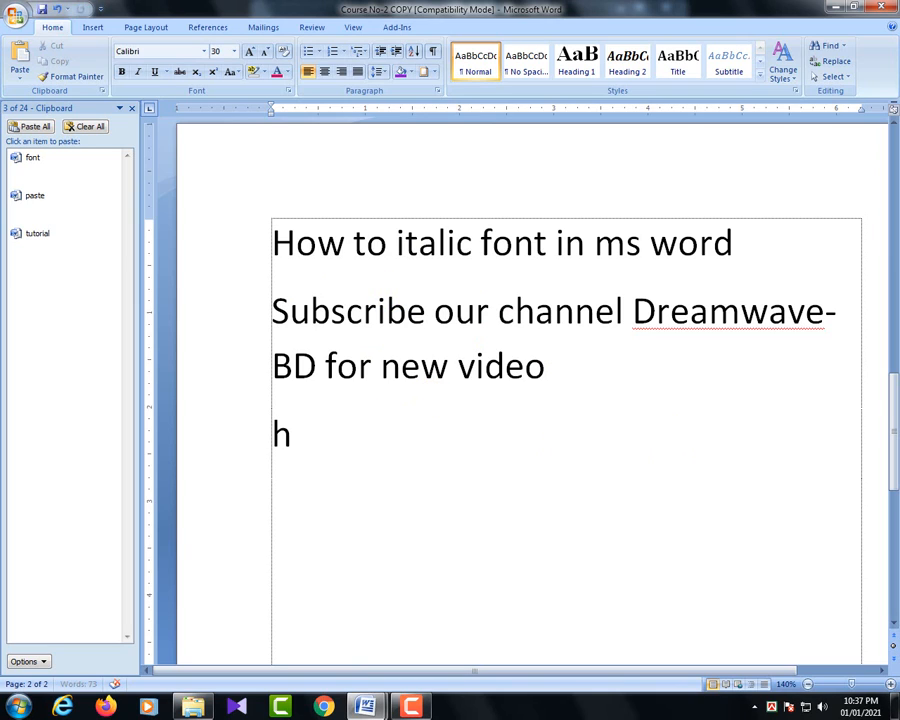
text(ow to change)
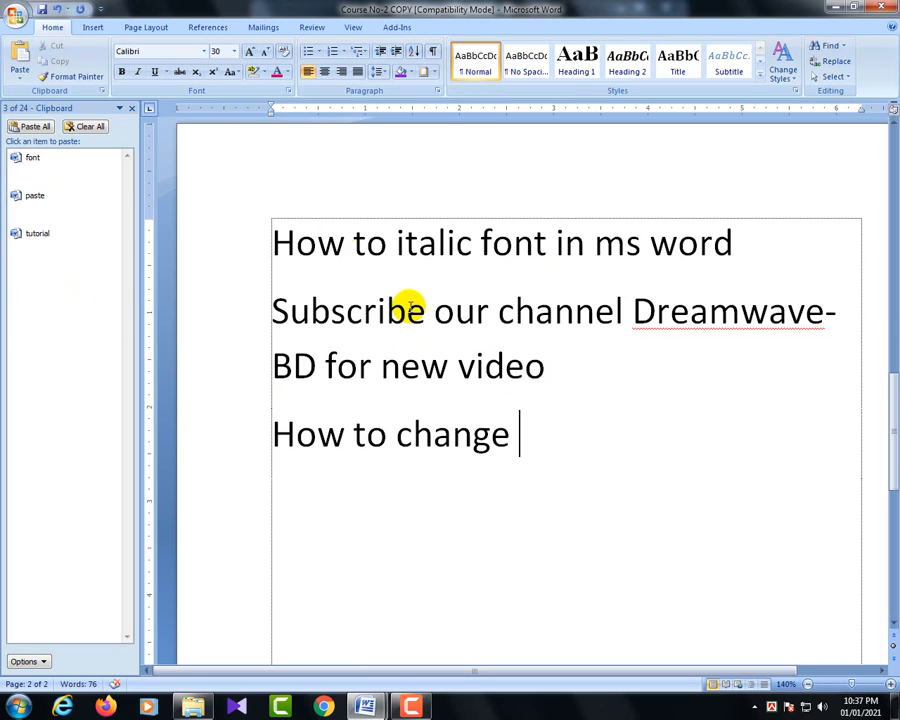
mouse_move(36, 167)
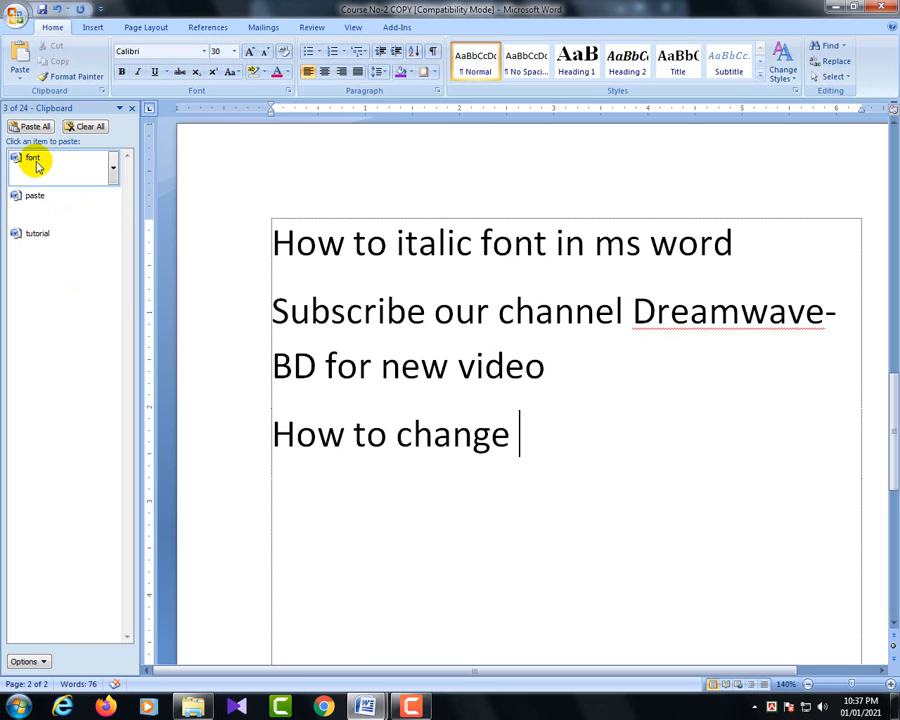
click(36, 167)
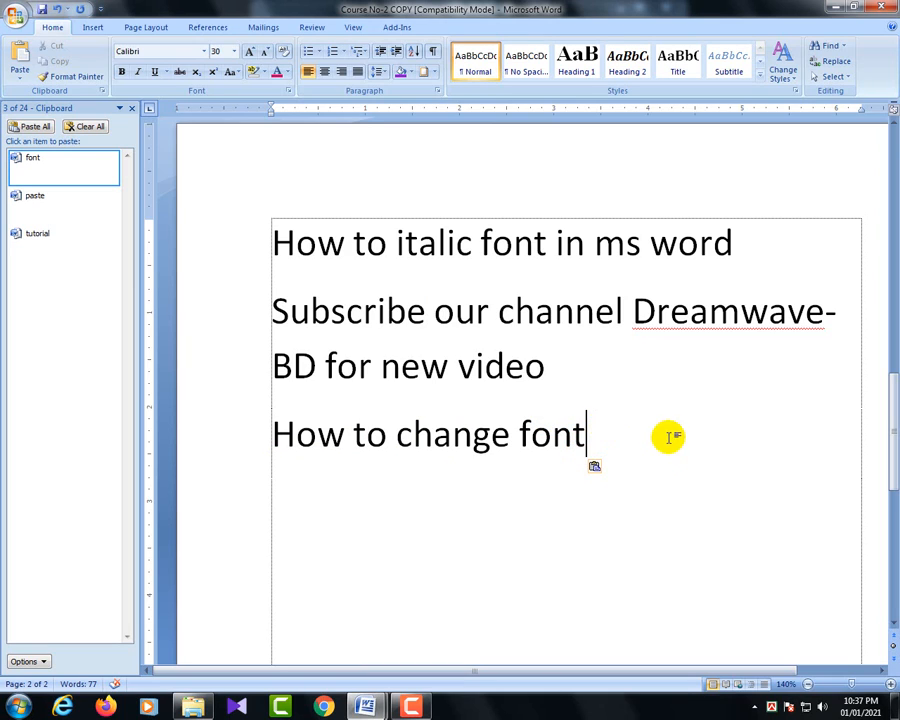
Insert the collected items "tutorial" and "paste" on a new line below "How to change font" on page 2, and undo both along with the line
key(Return)
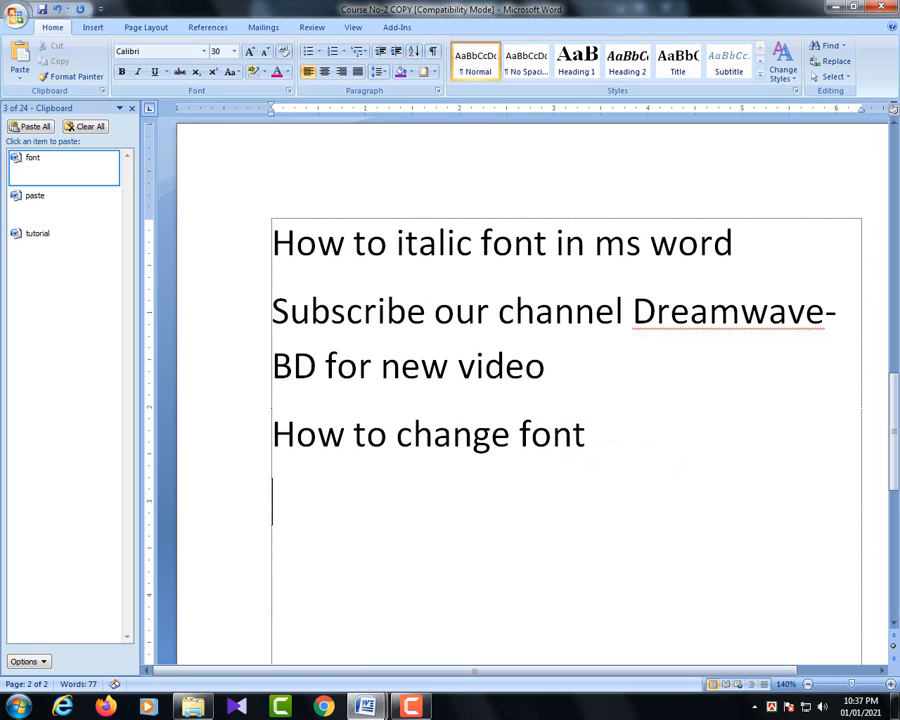
click(40, 236)
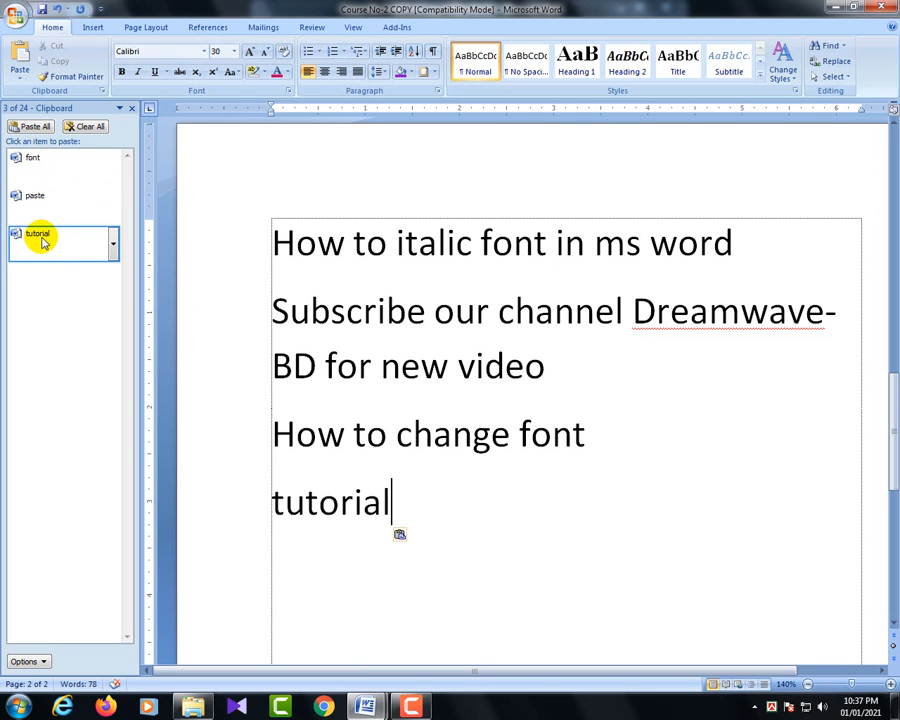
click(35, 197)
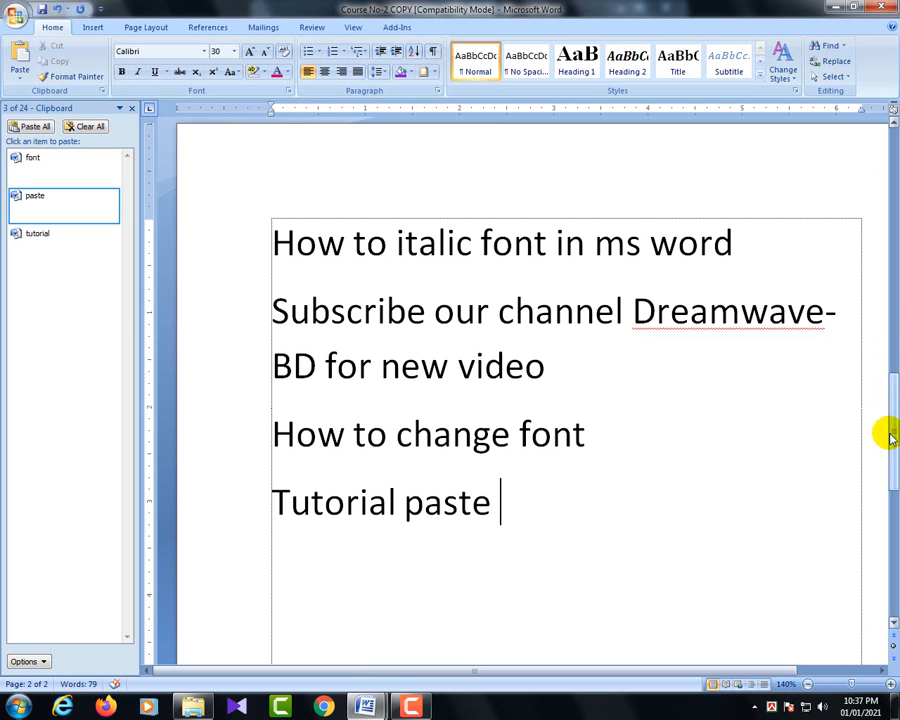
key(ctrl+z)
key(ctrl+z)
key(ctrl+z)
key(ctrl+z)
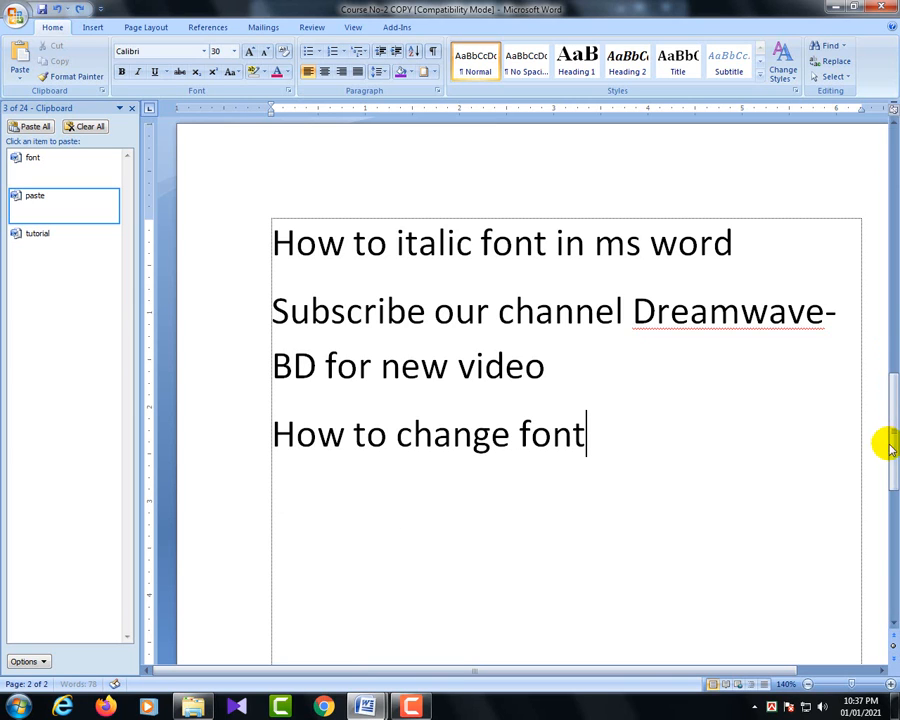
Show the available Paste options at the start of the document, dismiss them, and close the Clipboard display
drag(892, 441, 892, 188)
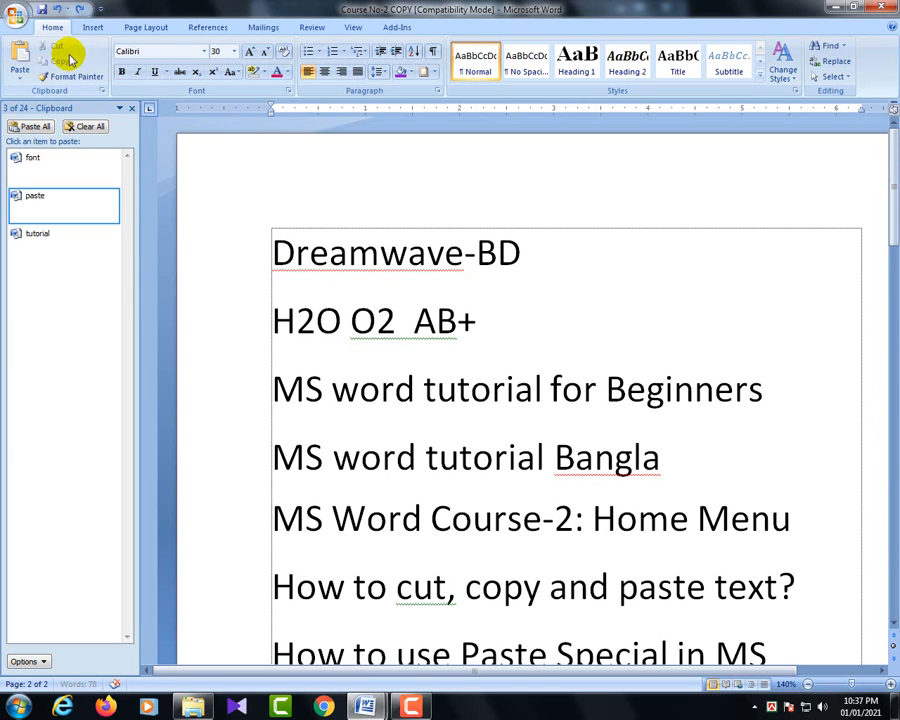
click(20, 76)
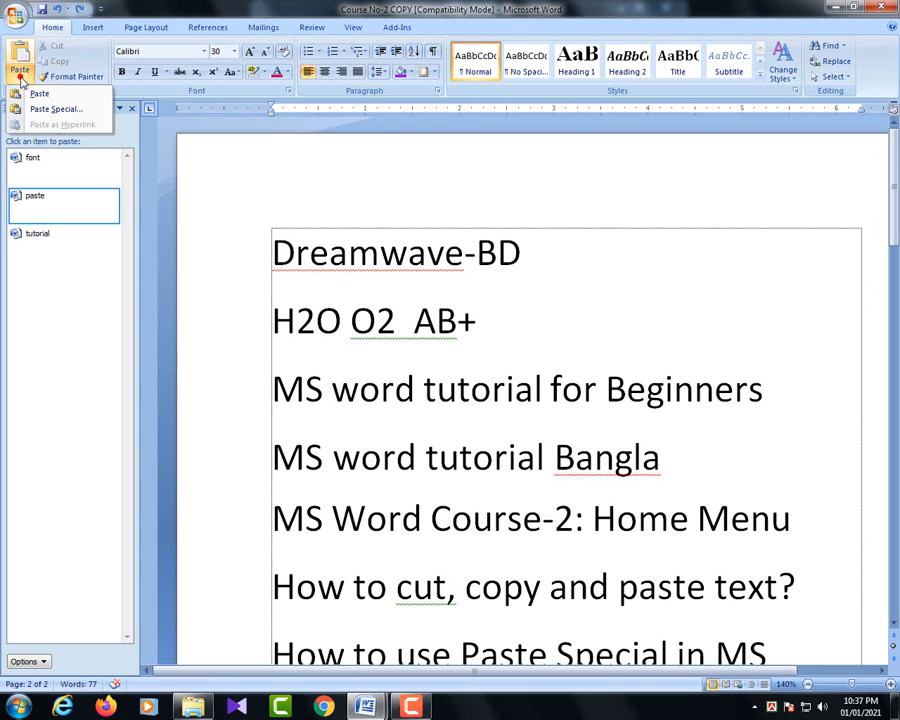
click(602, 338)
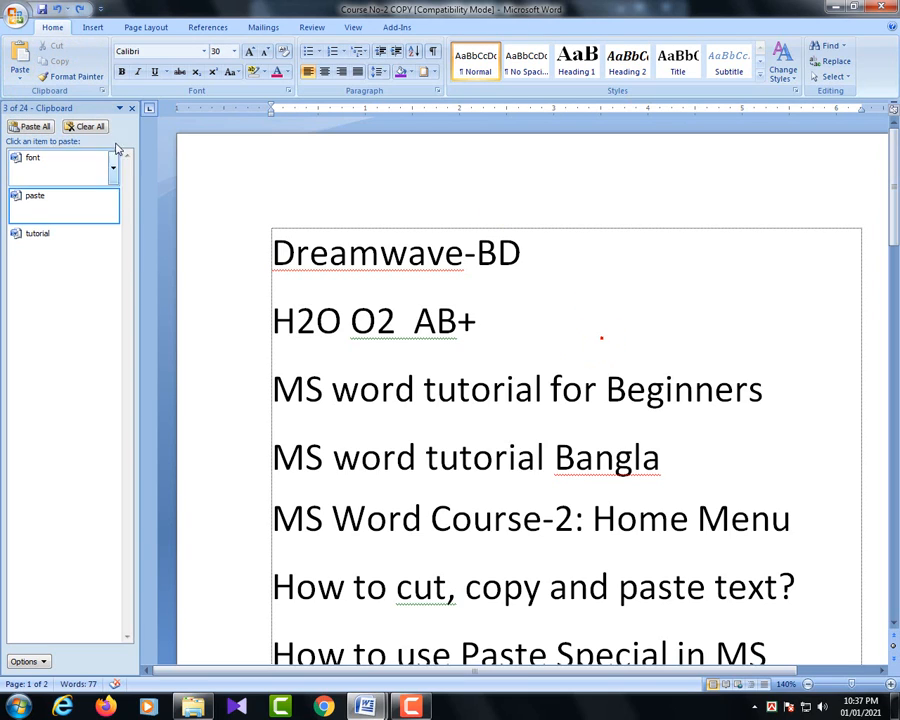
click(131, 109)
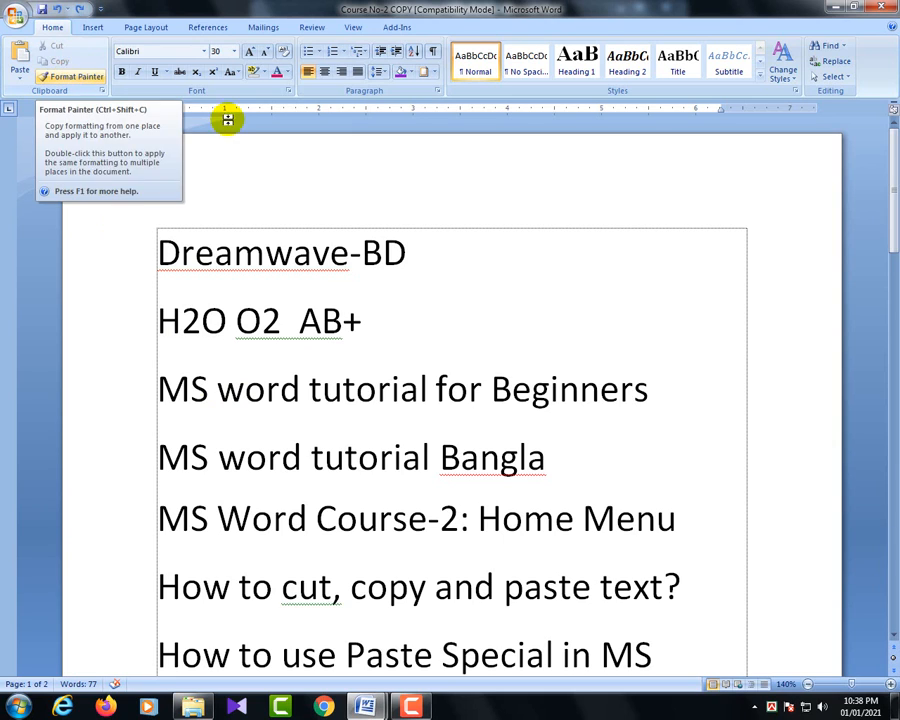
Clear all formatting from the "MS word tutorial Bangla" line
click(96, 458)
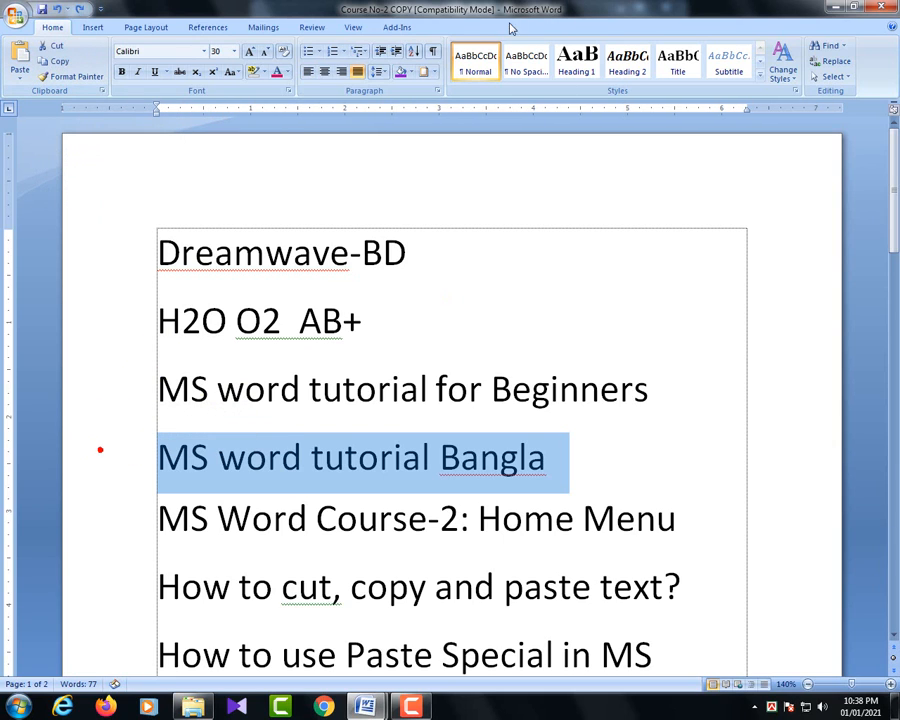
click(285, 52)
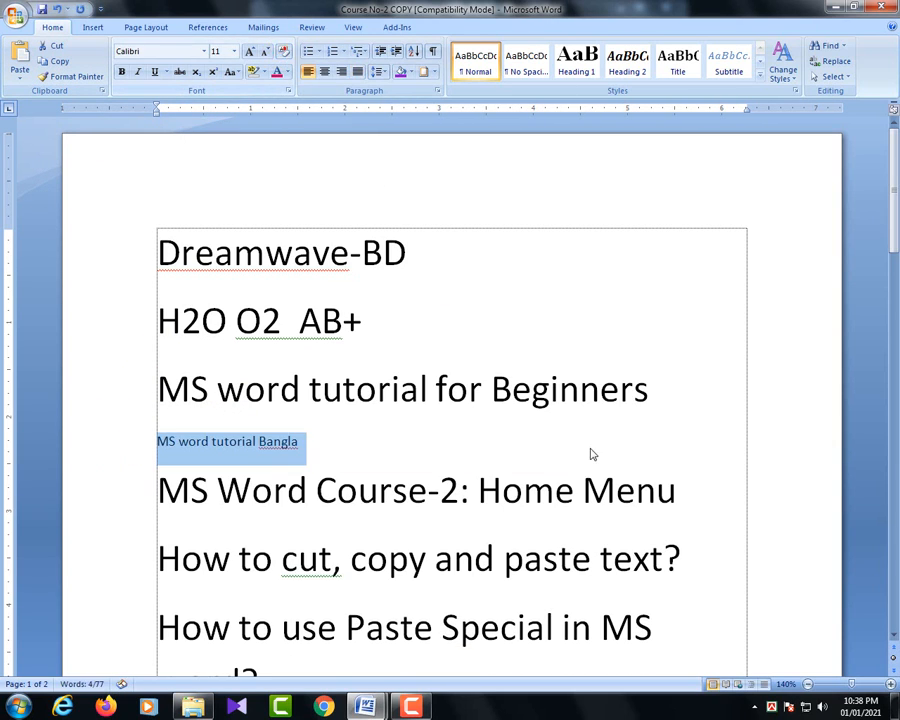
click(490, 442)
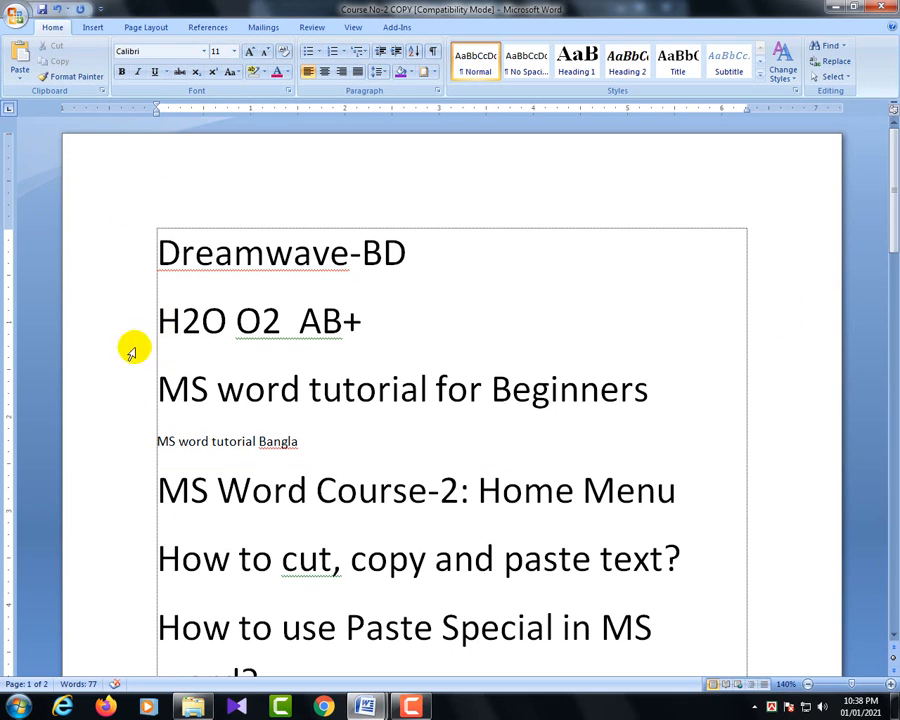
Apply the formatting of the "MS word tutorial for Beginners" line to the "MS word tutorial Bangla" line with Format Painter
click(100, 390)
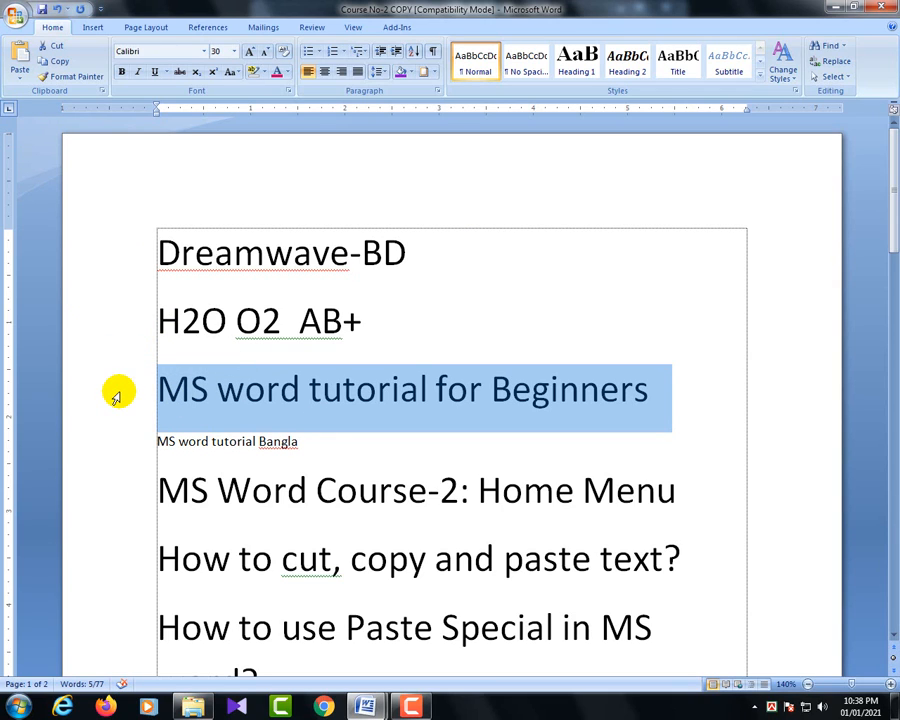
click(428, 390)
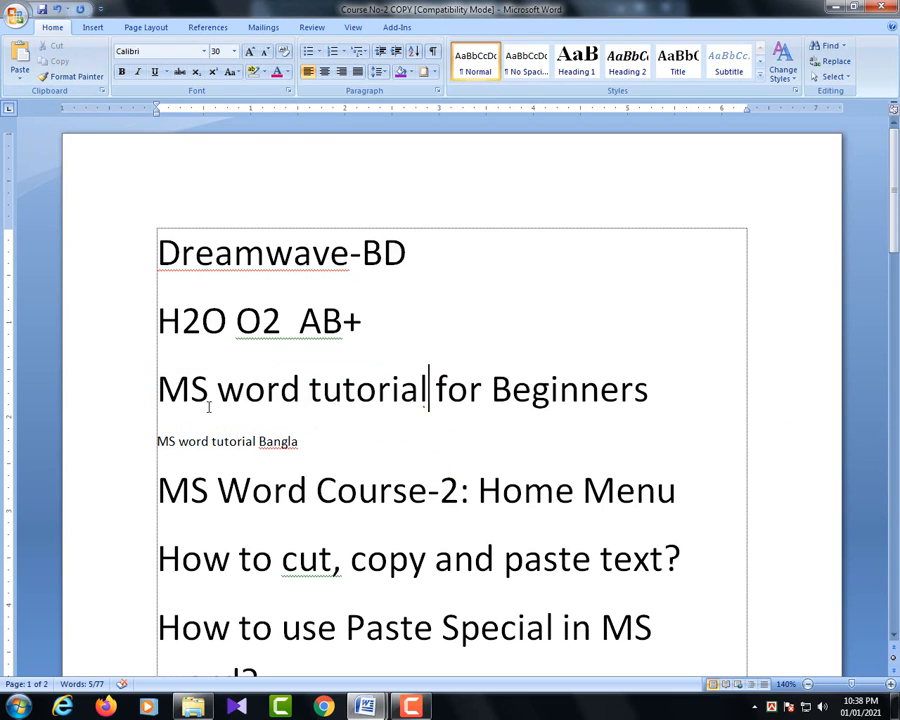
click(82, 391)
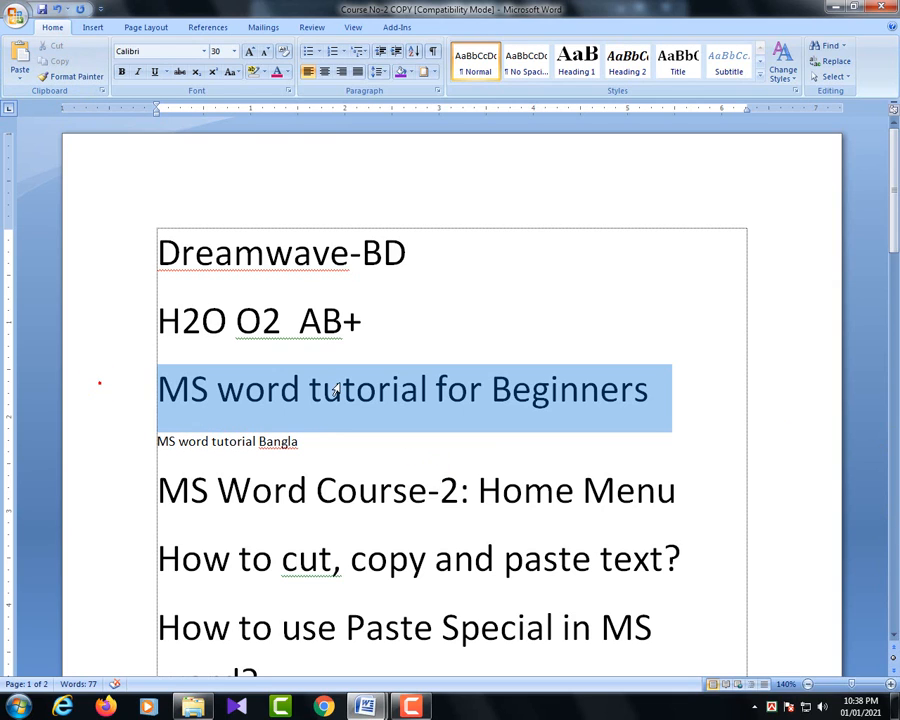
click(82, 78)
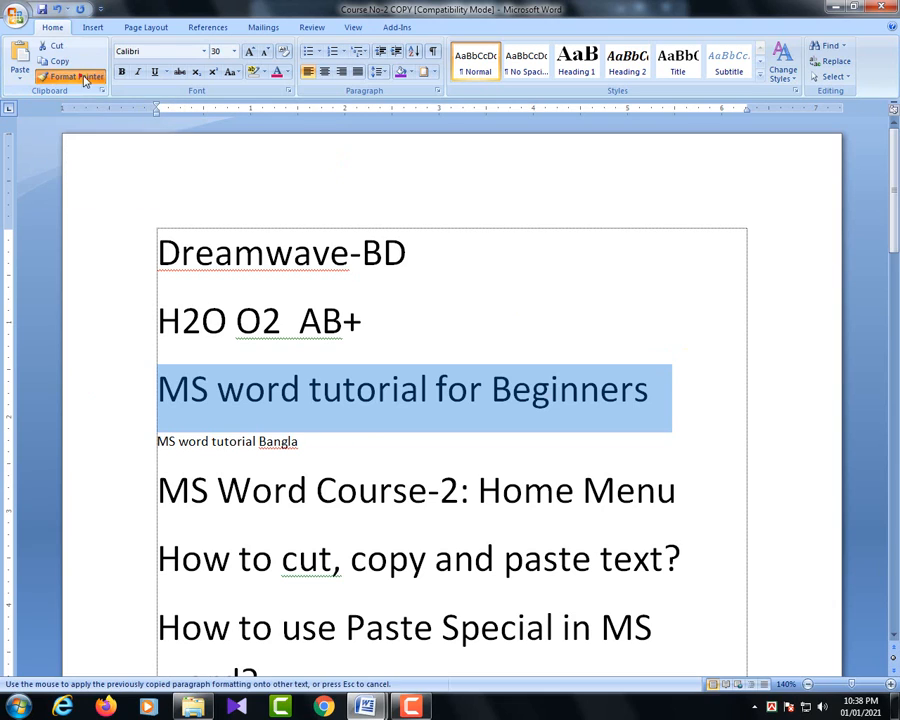
click(92, 444)
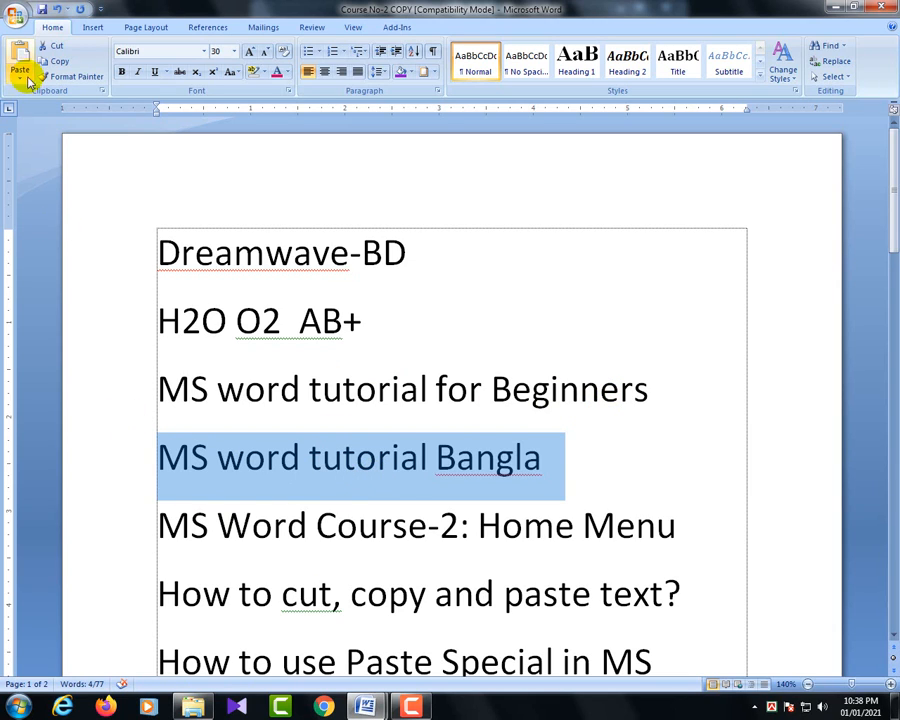
click(154, 388)
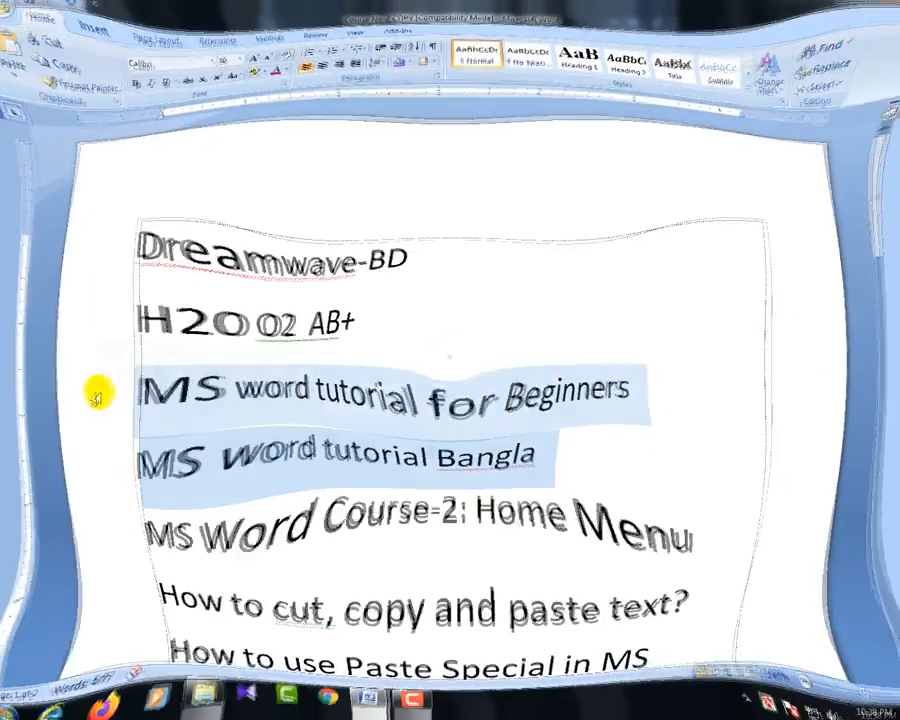